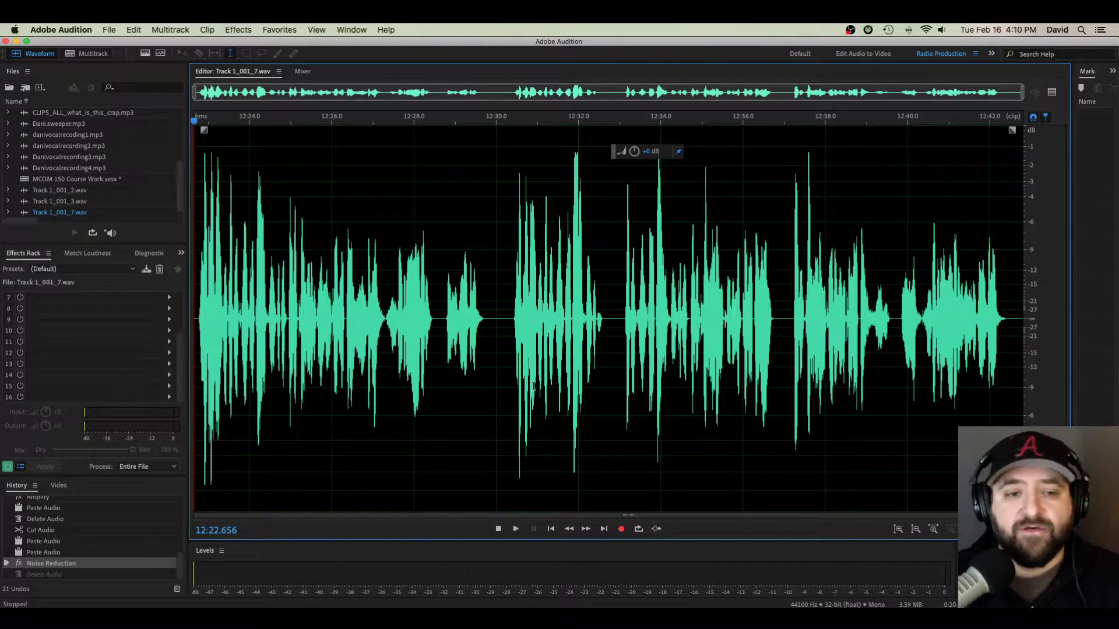
Play the opening section up to about 12:30, and play the rest of the recording from 12:30.289
left_click_drag(497, 341, 189, 362)
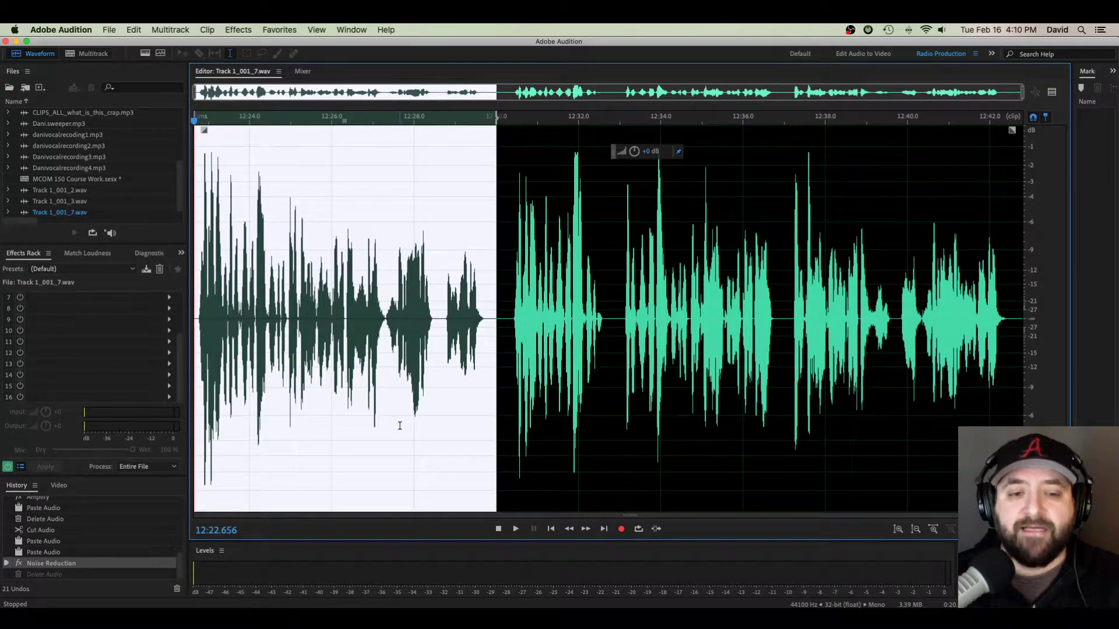
key("space")
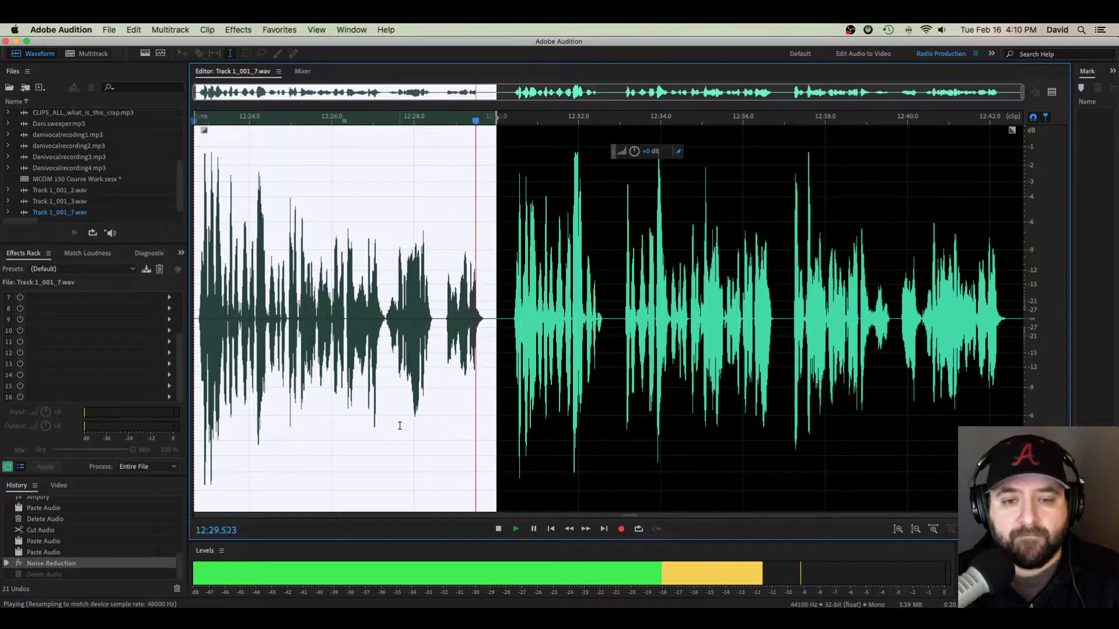
left_click(503, 368)
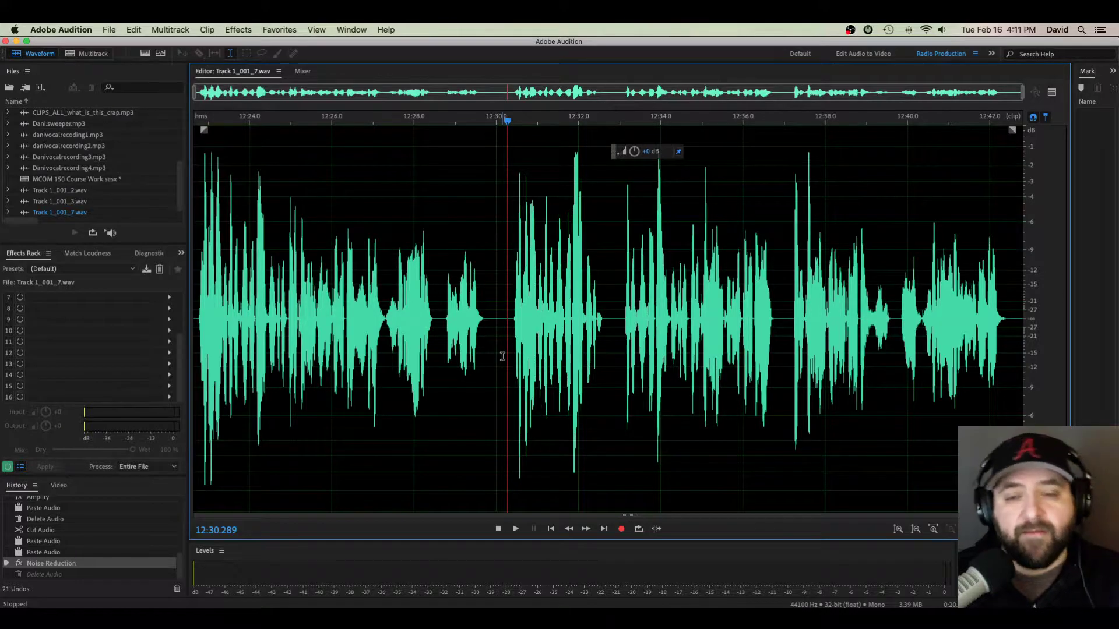
key("space")
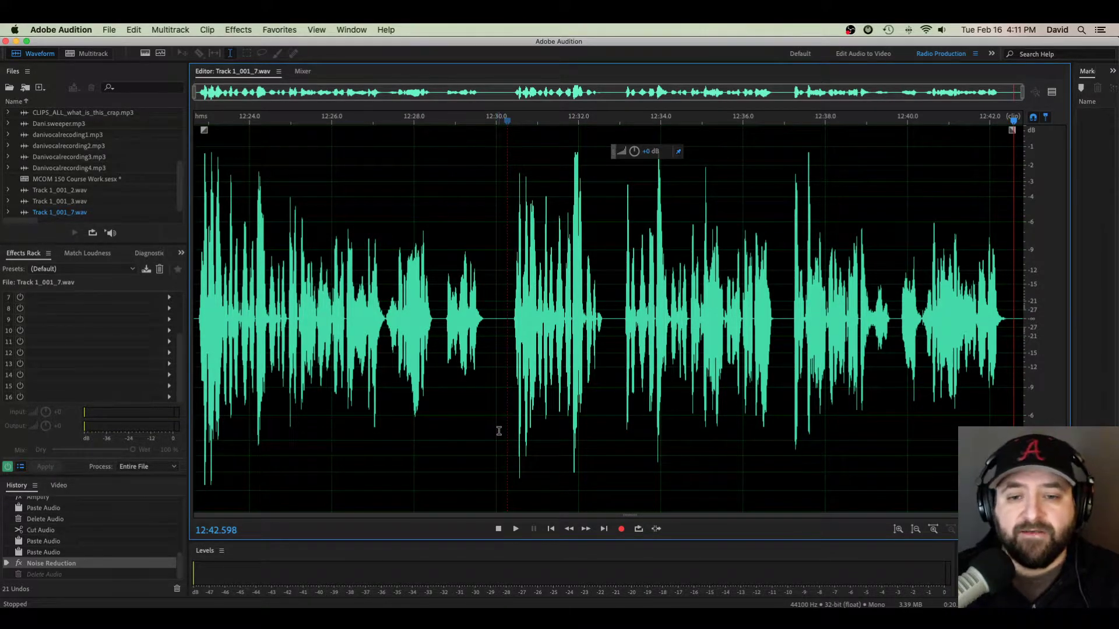
Examine the waveform after the 12:30 pause and play it from about 12:30.4 to find where phrases can be cut
scroll(501, 430, "up", 5)
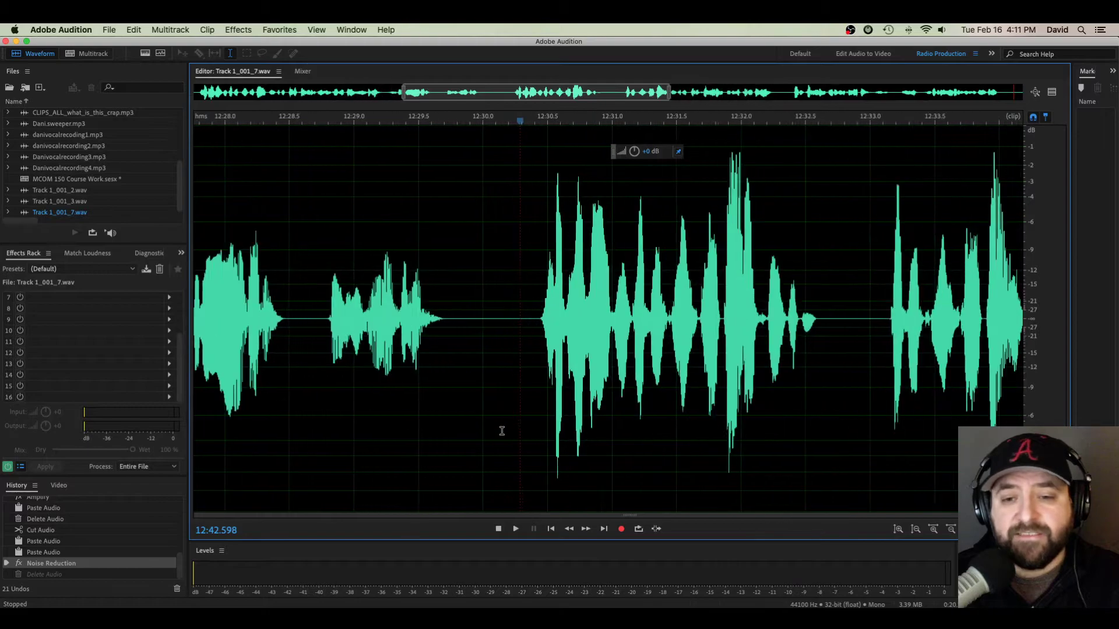
scroll(502, 430, "right", 3)
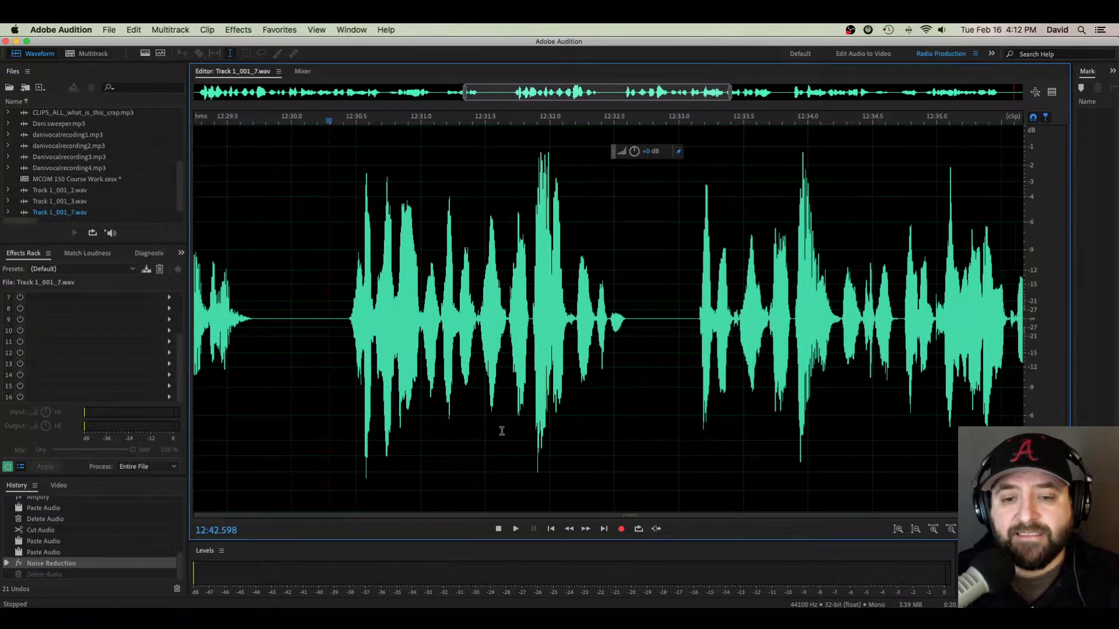
left_click_drag(445, 419, 845, 413)
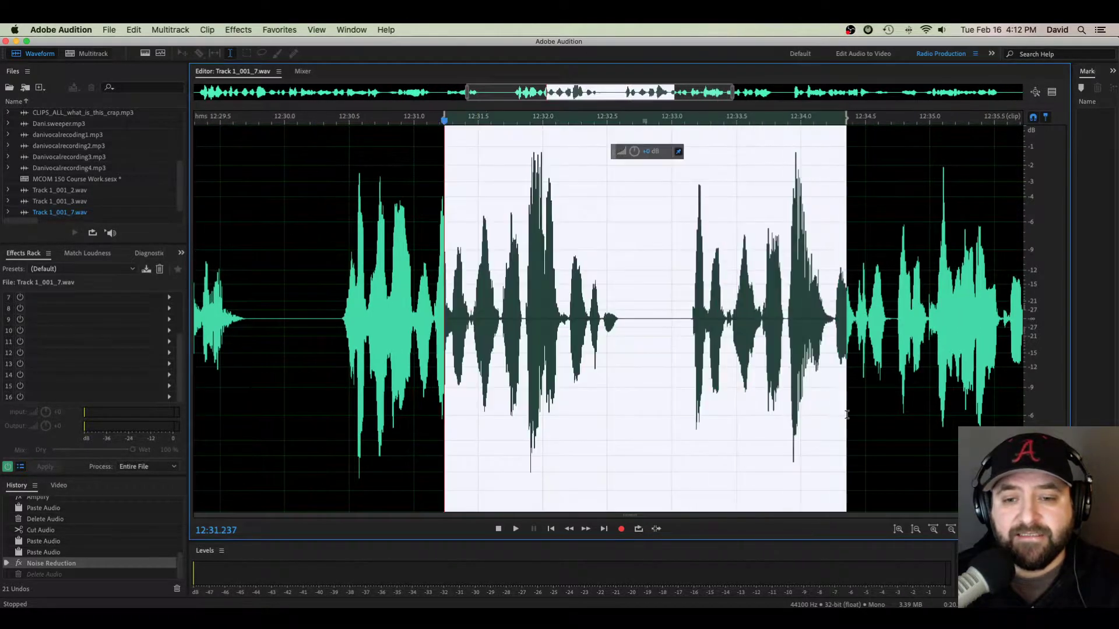
left_click(661, 397)
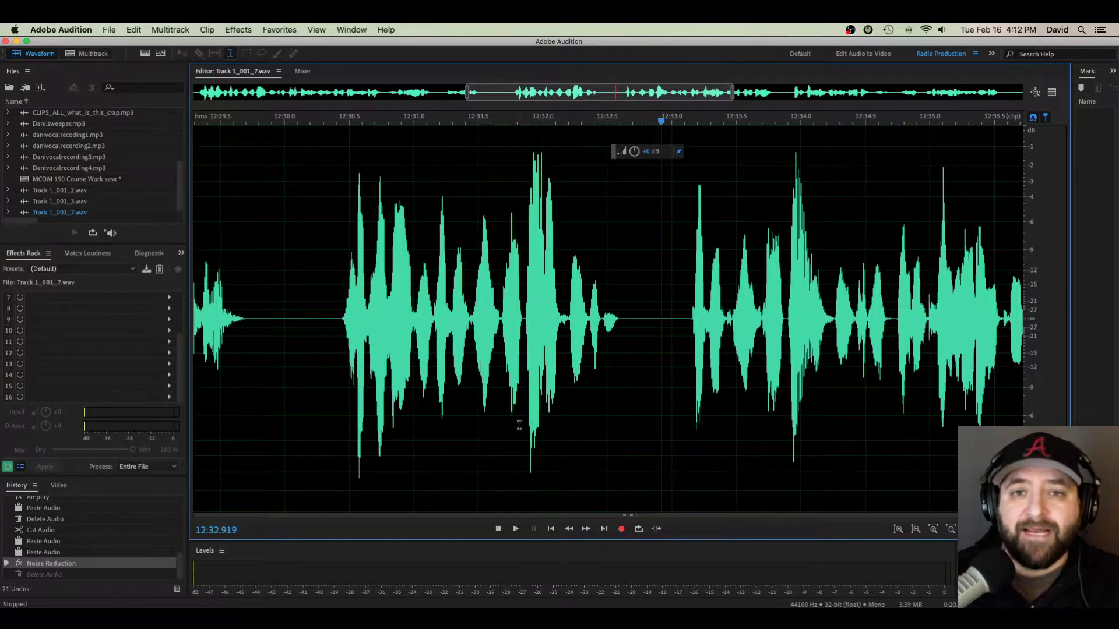
left_click(408, 400)
key("space")
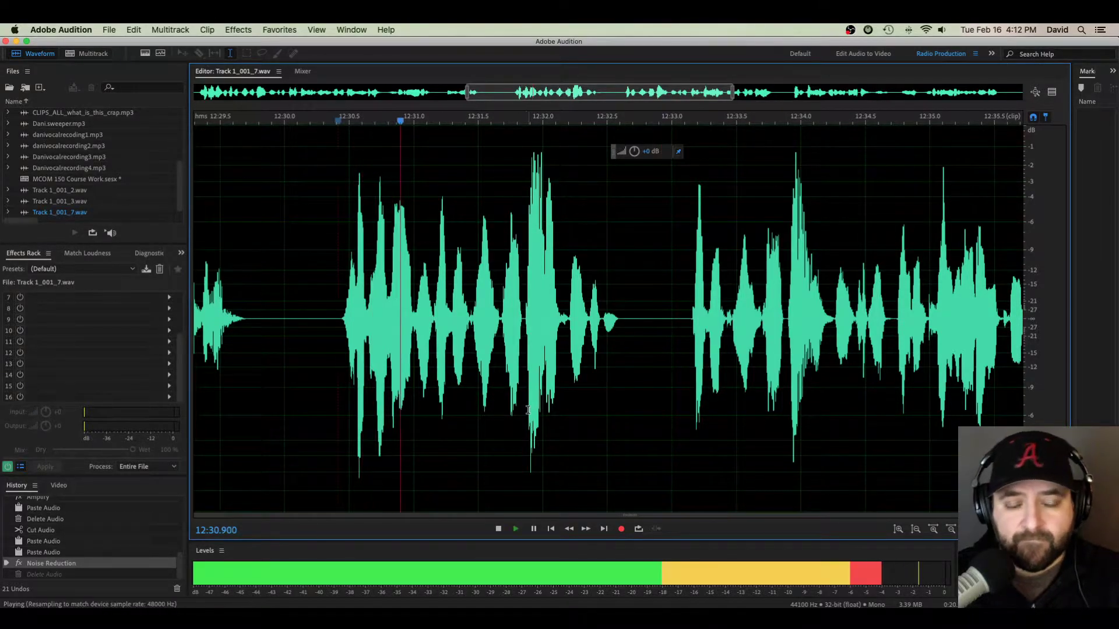
scroll(536, 412, "up", 2)
scroll(537, 411, "down", 4)
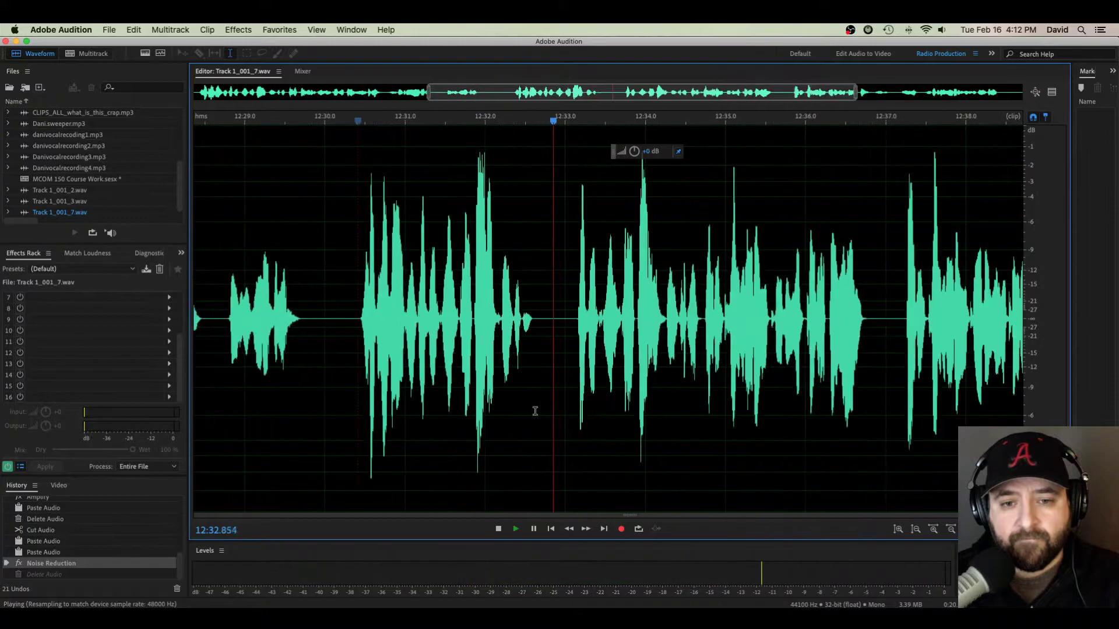
key("space")
scroll(473, 394, "up", 4)
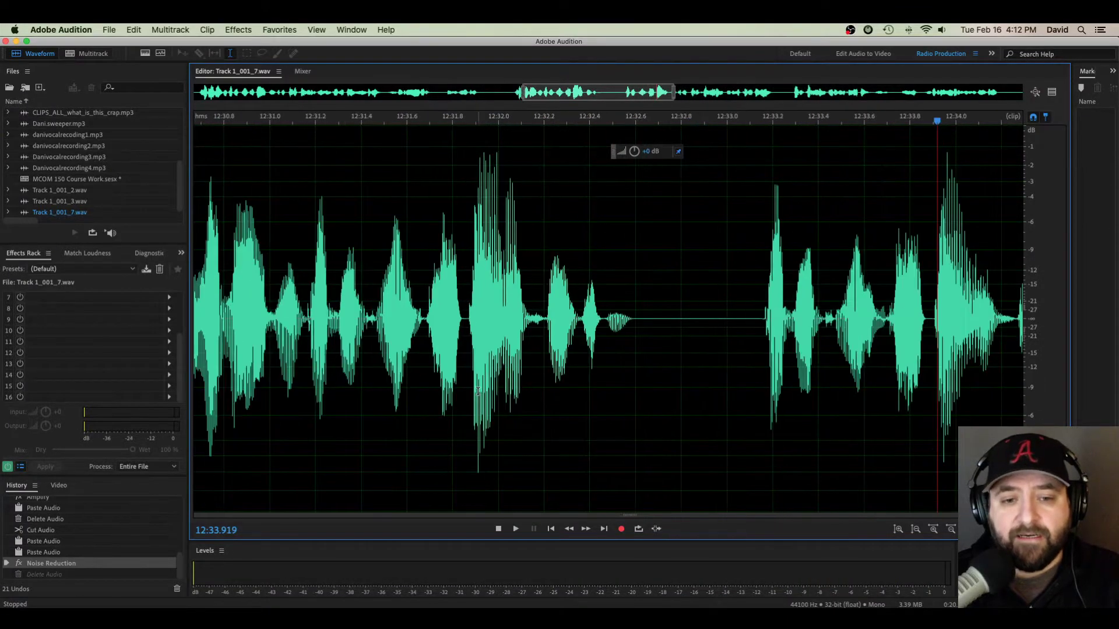
Try to delete the audio from 12:31.163 to about 12:33.2, up to the start of the phrase after the pause
left_click(275, 340)
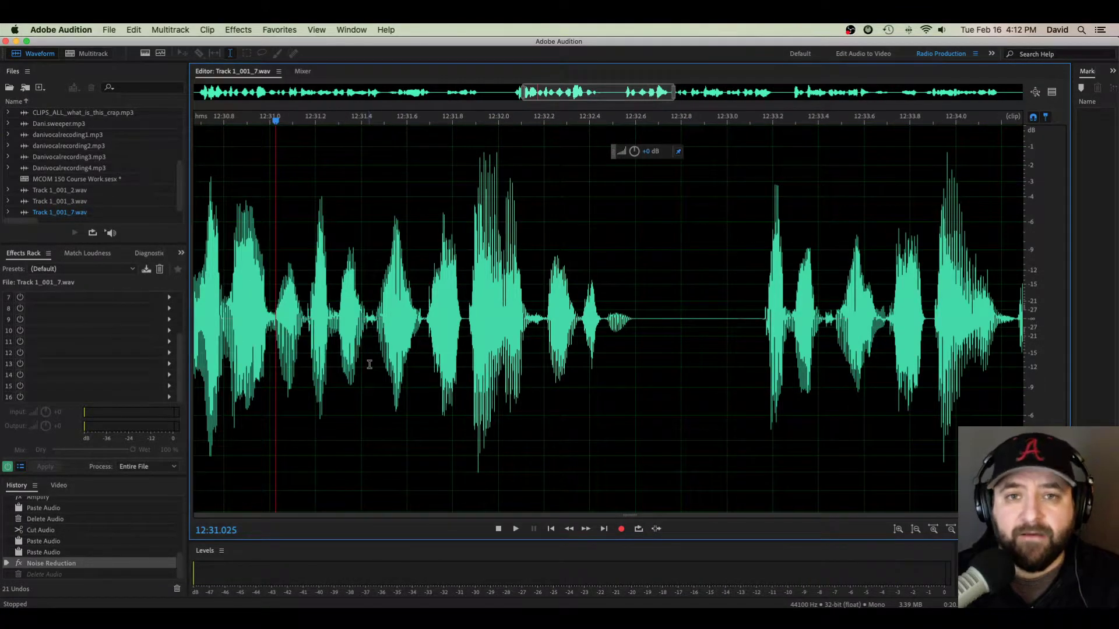
left_click(366, 337)
key("space")
key("space")
left_click(308, 337)
key("space")
key("space")
left_click_drag(307, 337, 761, 350)
key("Delete")
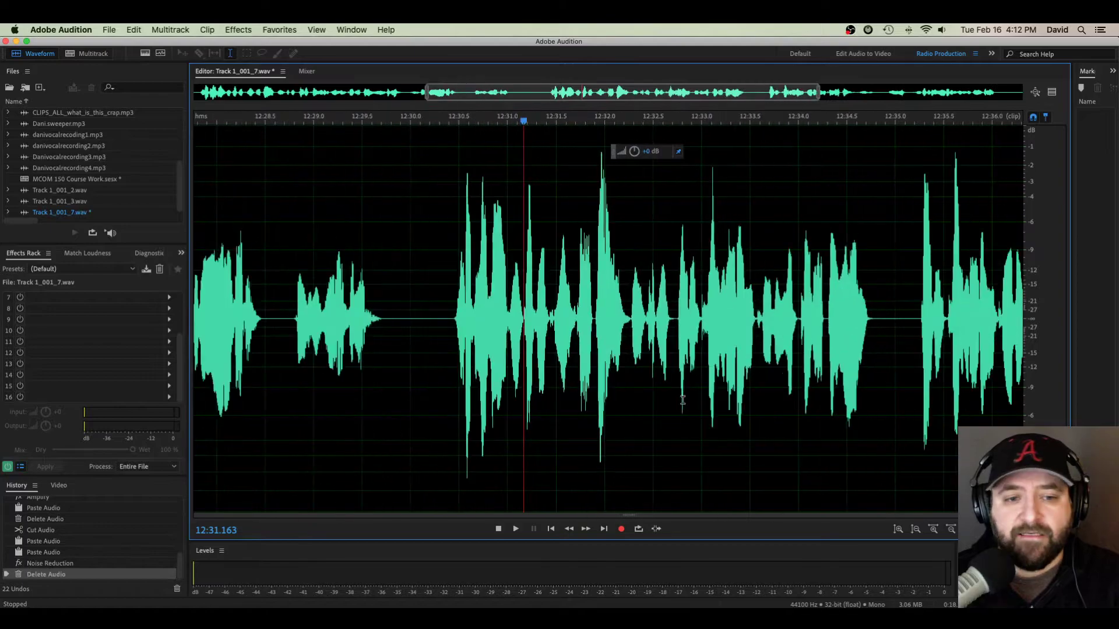
Play across the new cut from just before the phrase at 12:30.5, and undo the deletion
left_click(431, 349)
key("space")
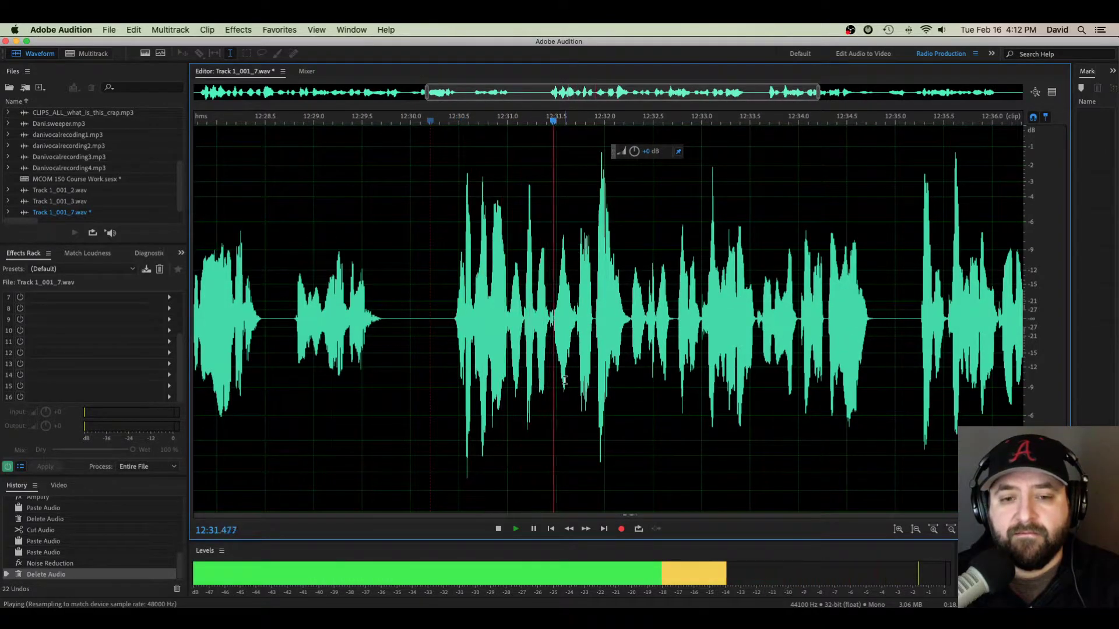
key("space")
key("super+z")
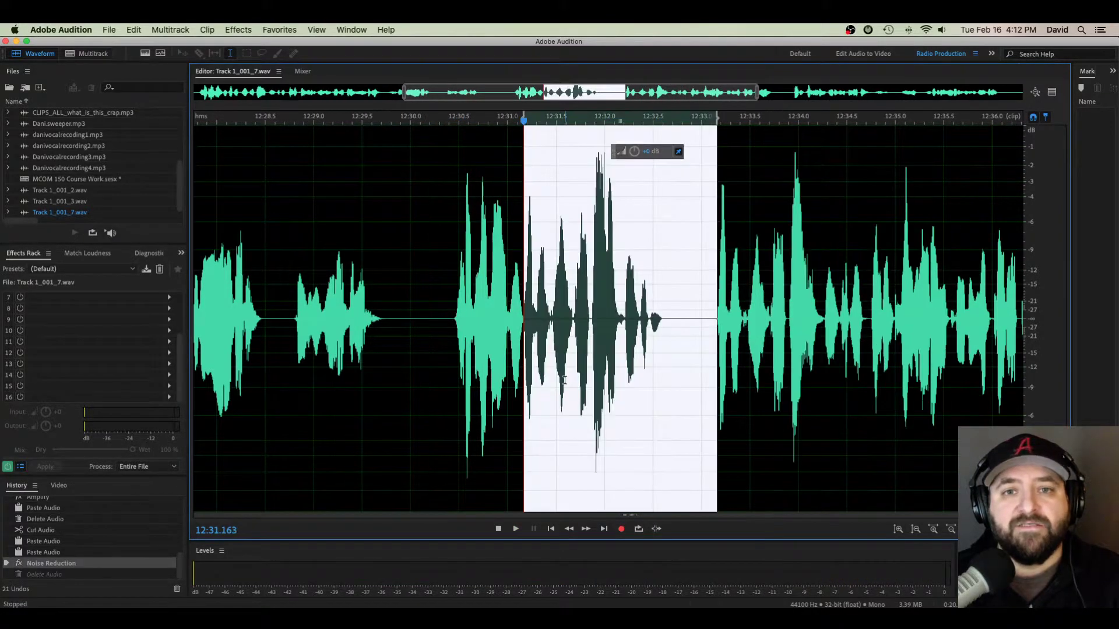
Audition cut points on both sides of the pause and delete the audio from 12:31.420 to about 12:33.4
left_click(527, 378)
scroll(708, 387, "up", 4)
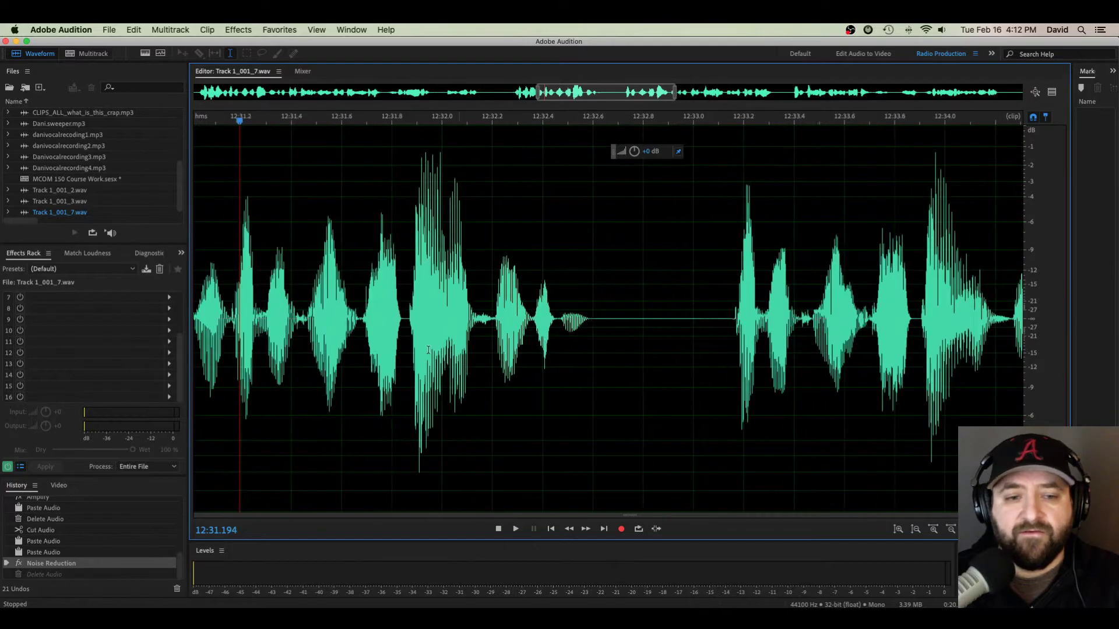
left_click(300, 328)
key("space")
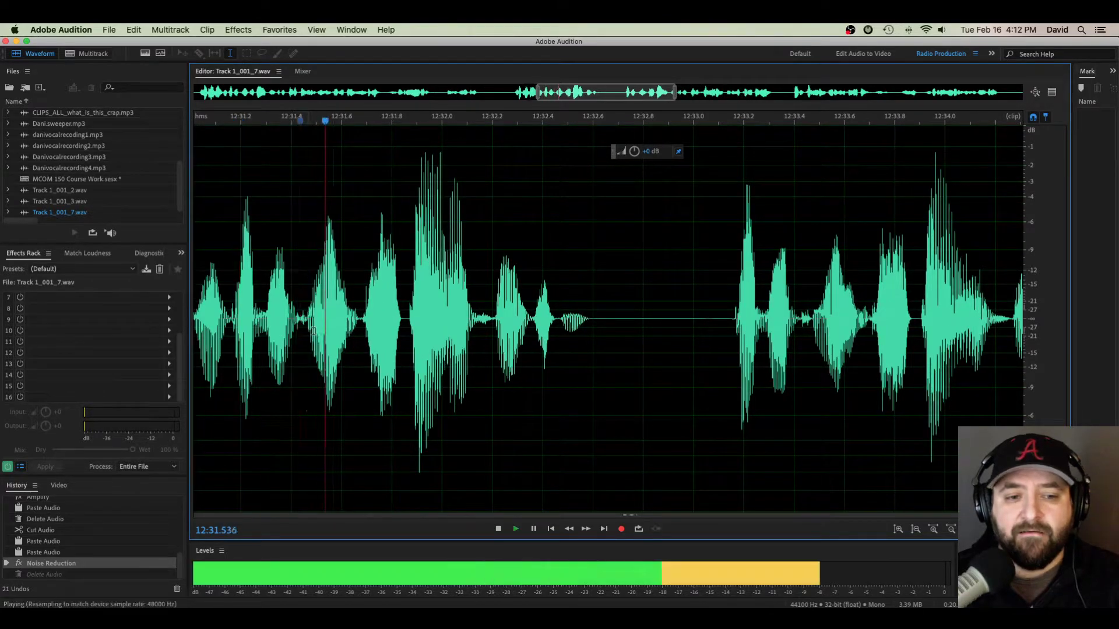
left_click(801, 331)
key("space")
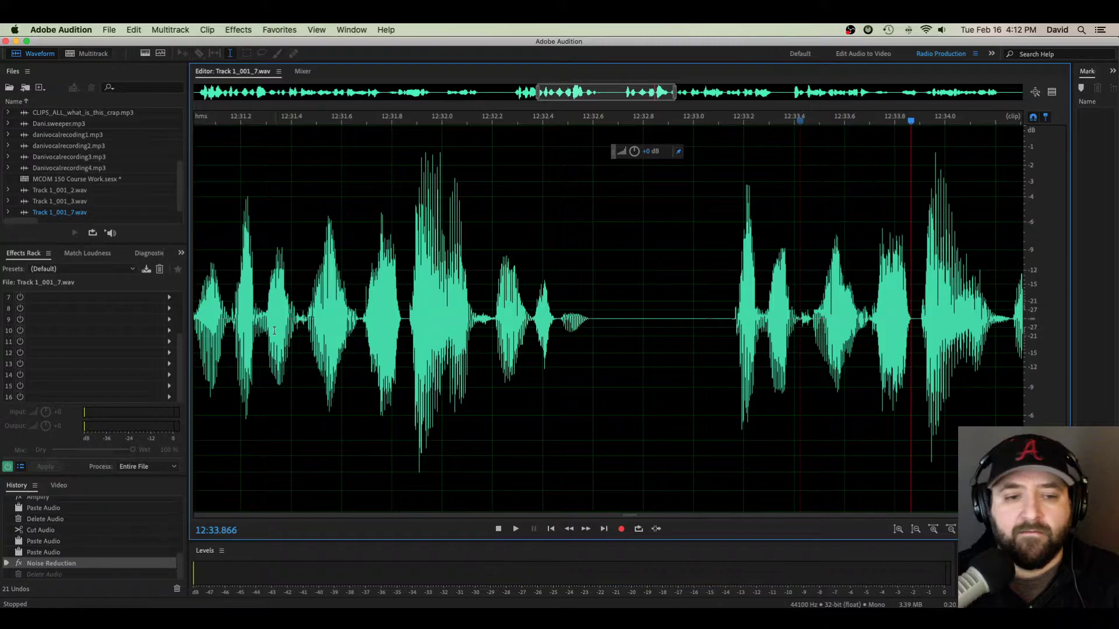
left_click_drag(296, 329, 802, 348)
key("Delete")
scroll(819, 376, "down", 5)
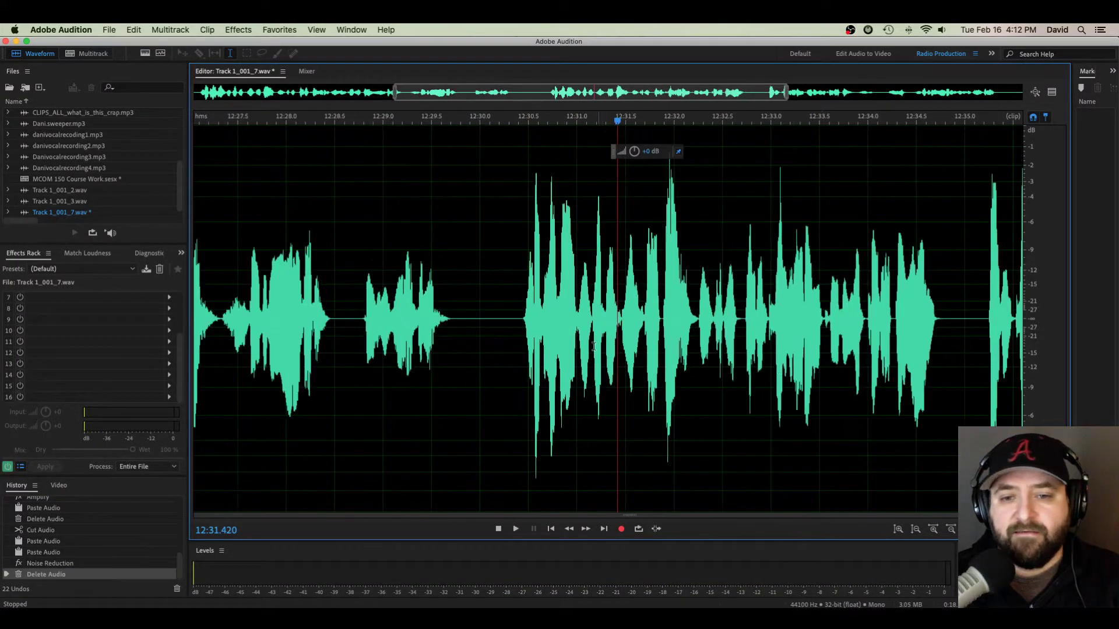
Play the joined section from about 12:30.5 to check how the edit sounds
key("shift+space")
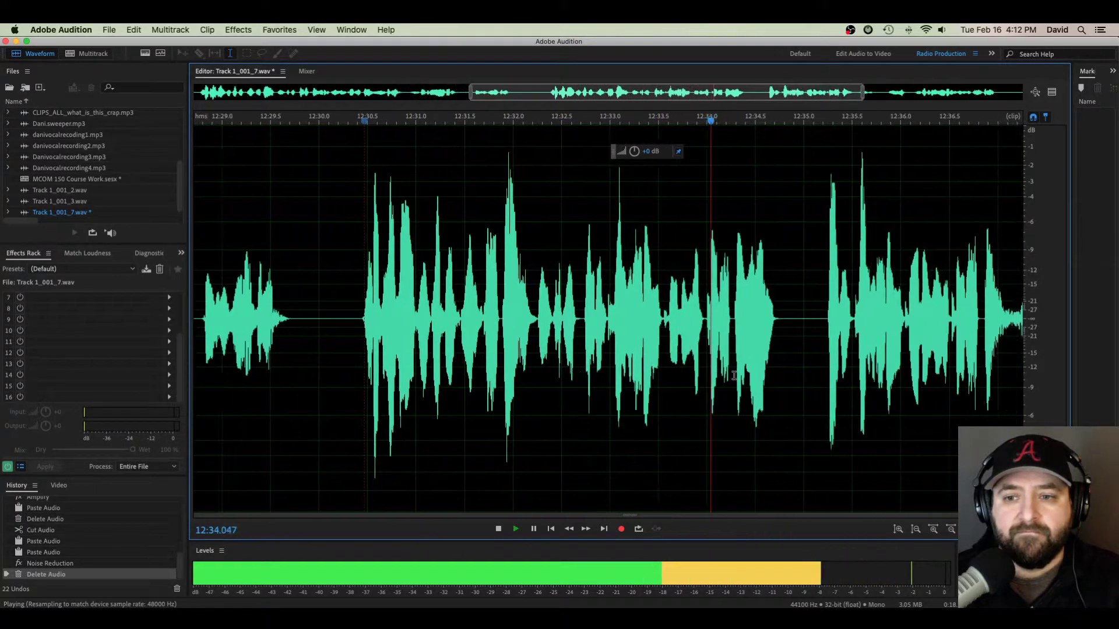
key("space")
scroll(574, 354, "right", 2)
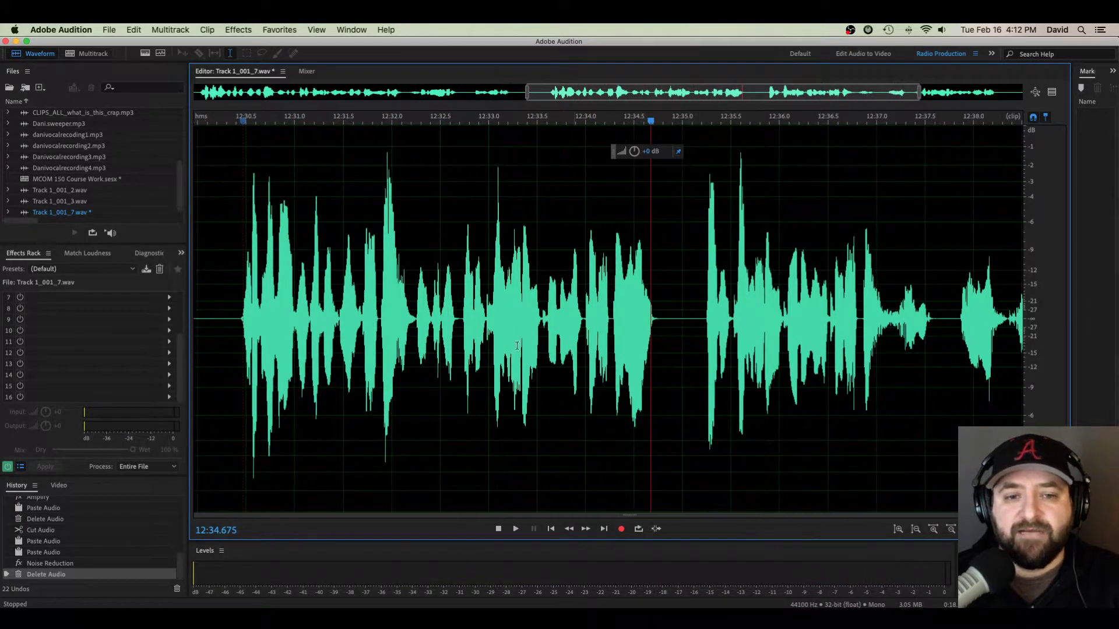
left_click(256, 327)
key("space")
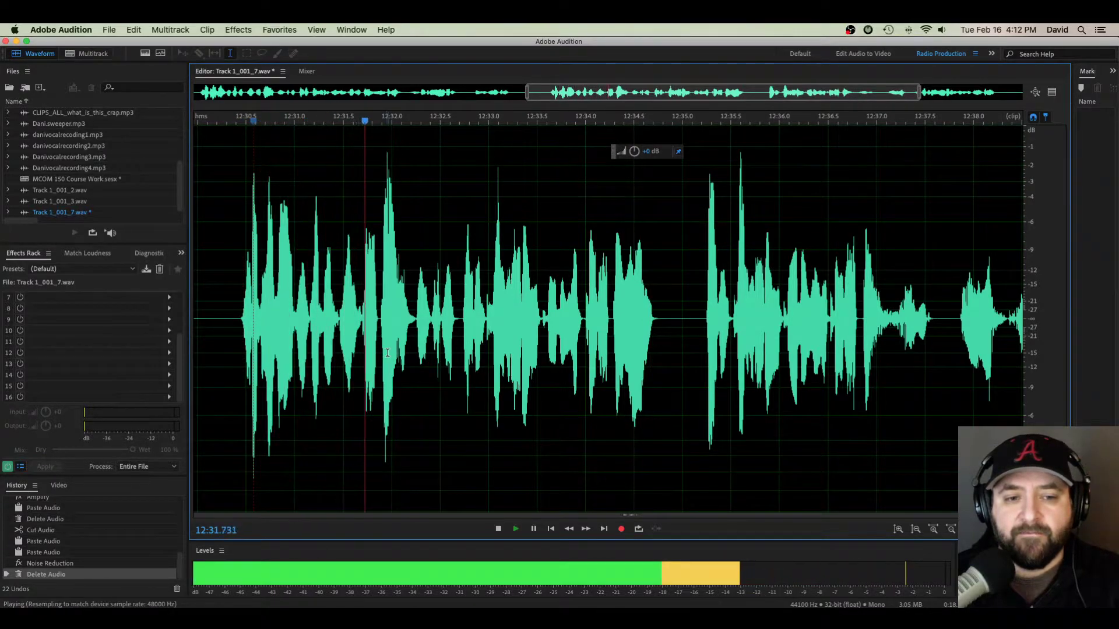
key("space")
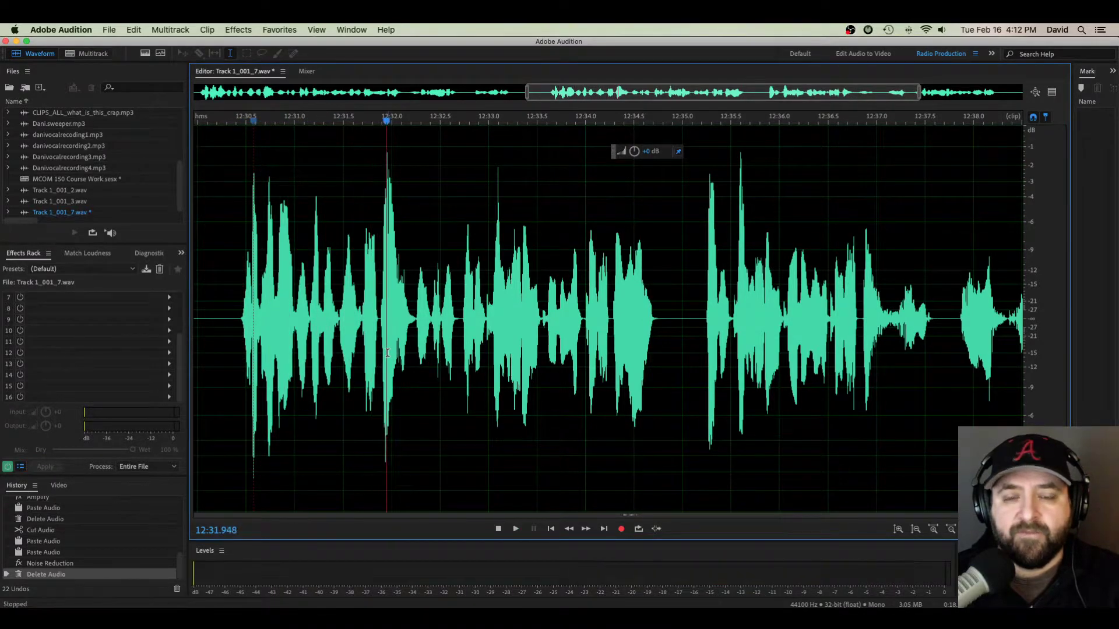
Play from 12:32.262 through the following pause to locate the next passage to cut
left_click(417, 363)
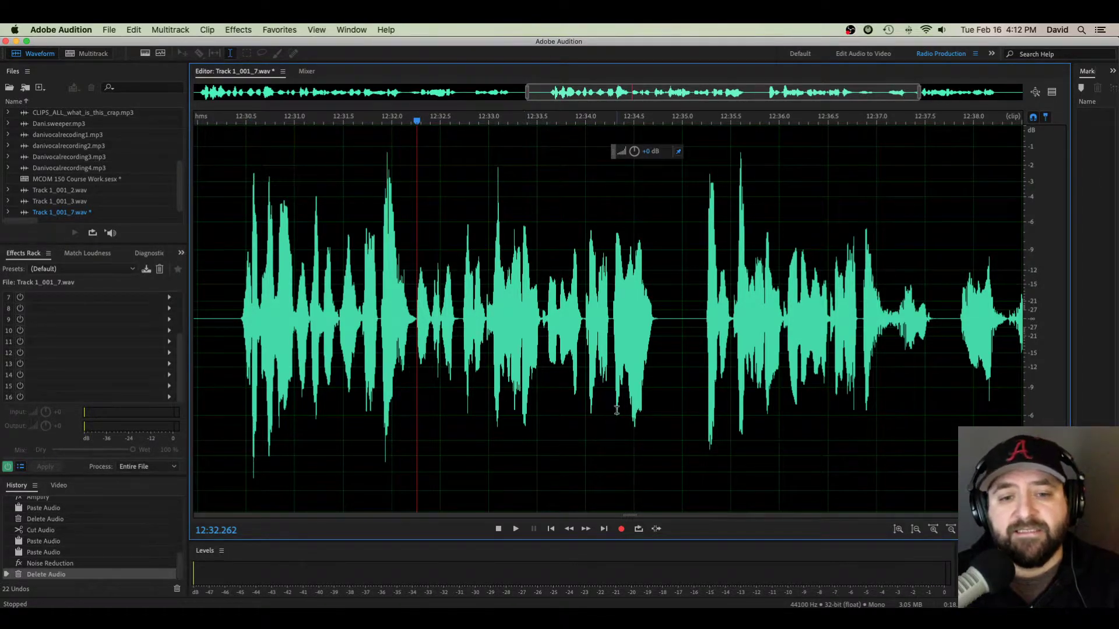
key("space")
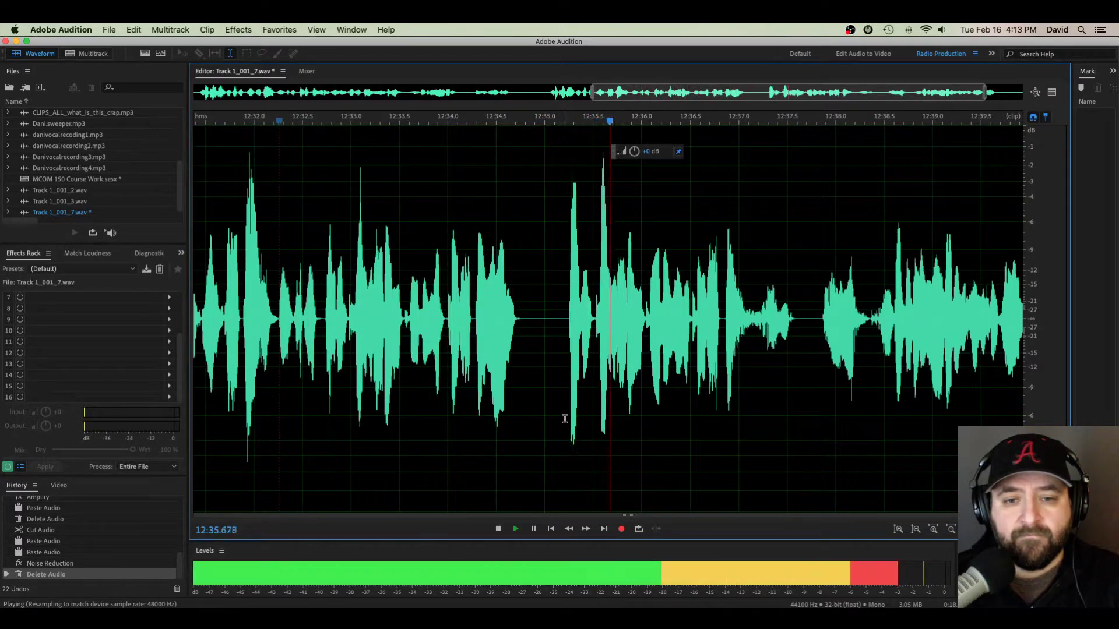
left_click(260, 329)
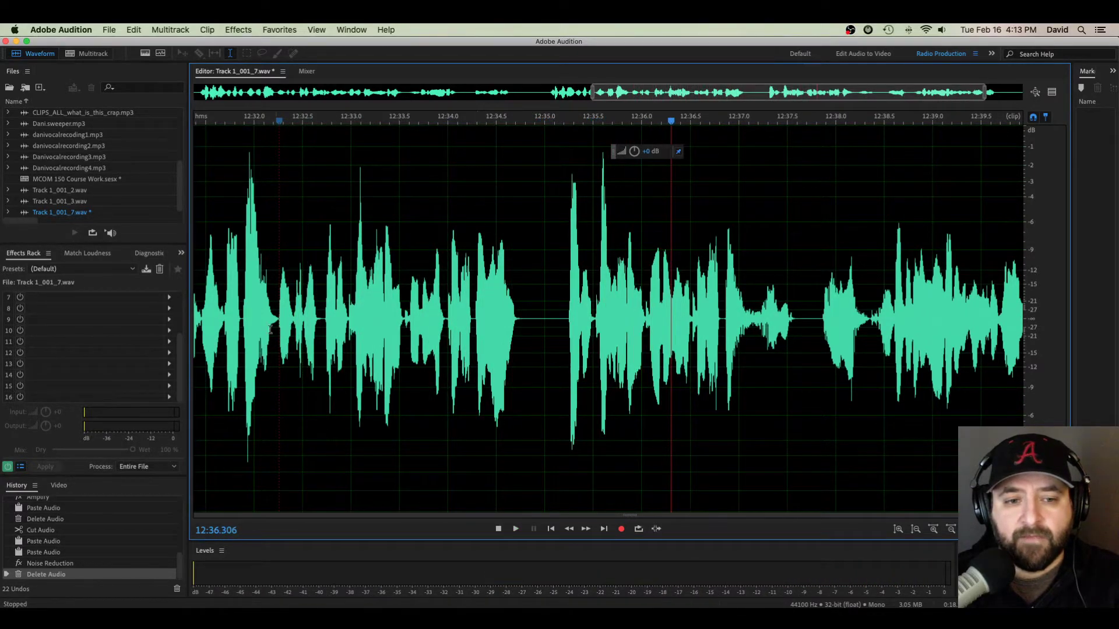
key("space")
Try to delete the audio from 12:32.707 to about 12:35.2, including the pause before the next phrase
left_click(323, 329)
double_click(322, 325)
left_click_drag(322, 325, 564, 335)
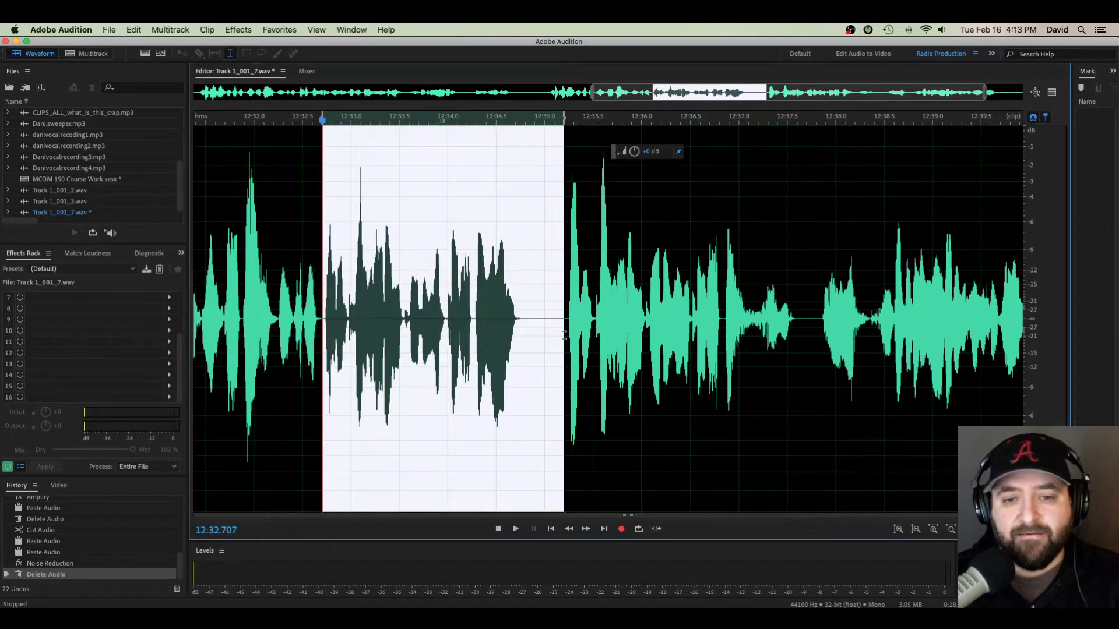
key("Delete")
Play across the cut at 12:32.707 and undo that deletion
key("alt+space")
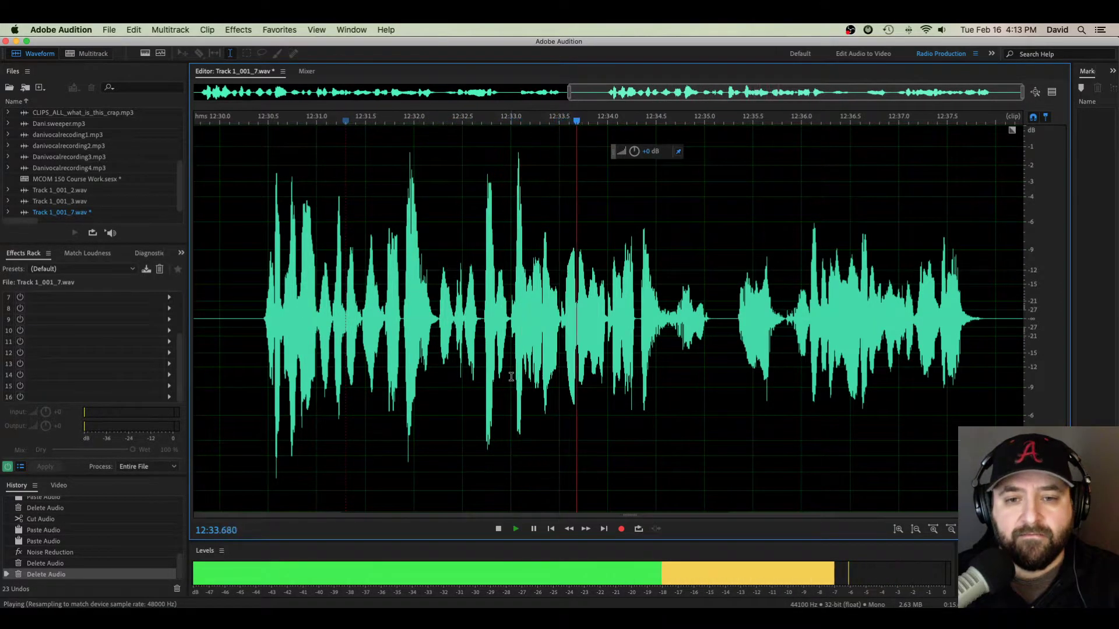
key("space")
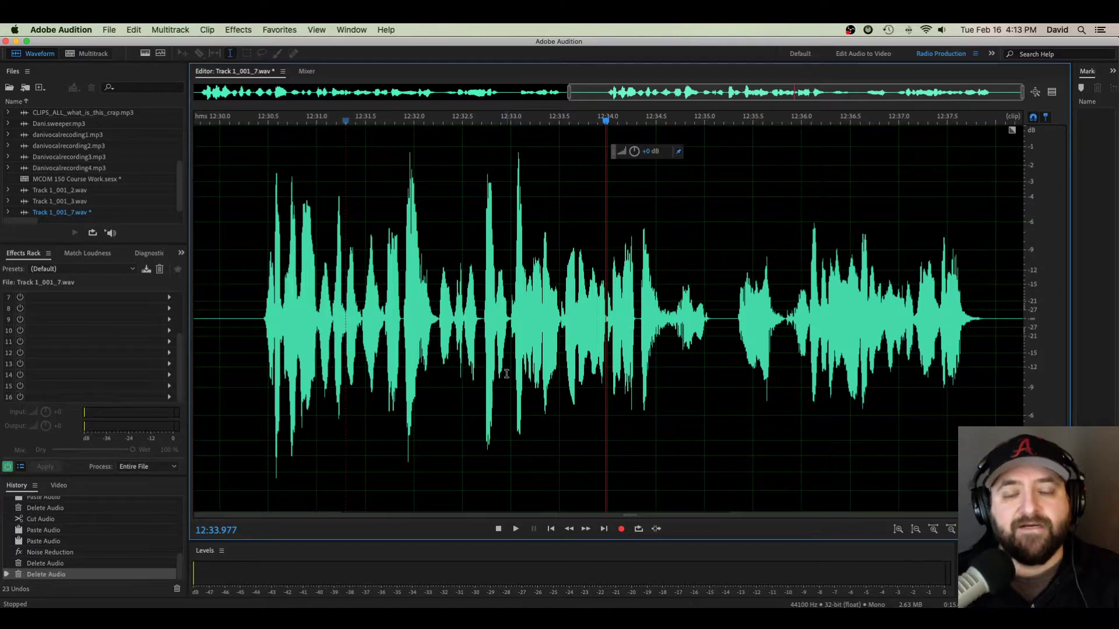
key("super+z")
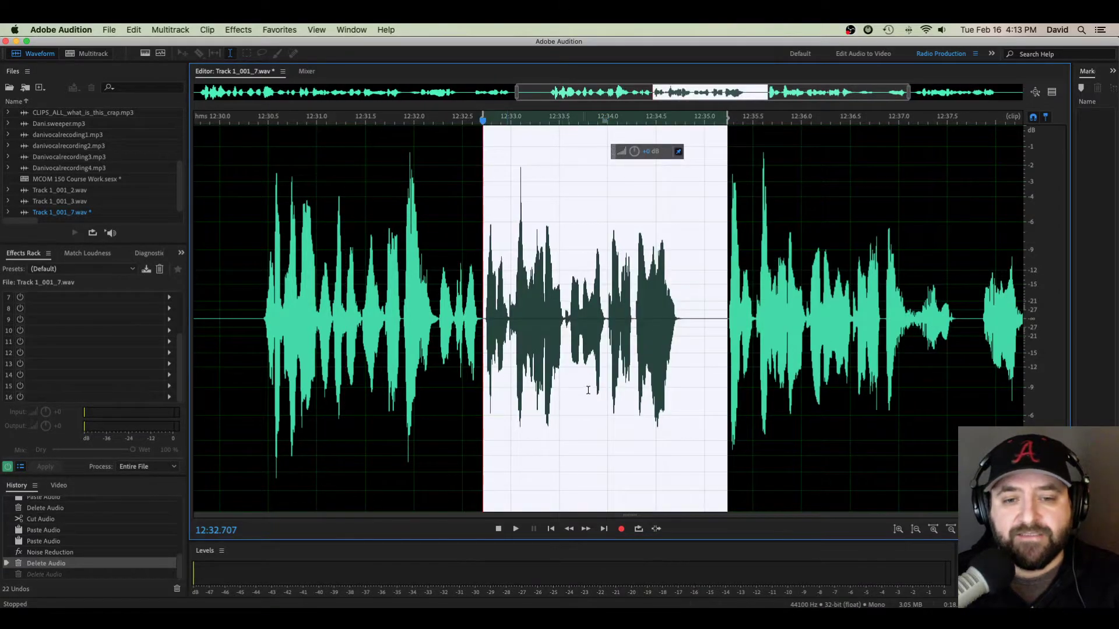
Reselect the passage with tighter cut points and delete the audio from 12:32.983 to about 12:35.5
scroll(630, 387, "up", 2)
scroll(621, 385, "right", 2)
key("space")
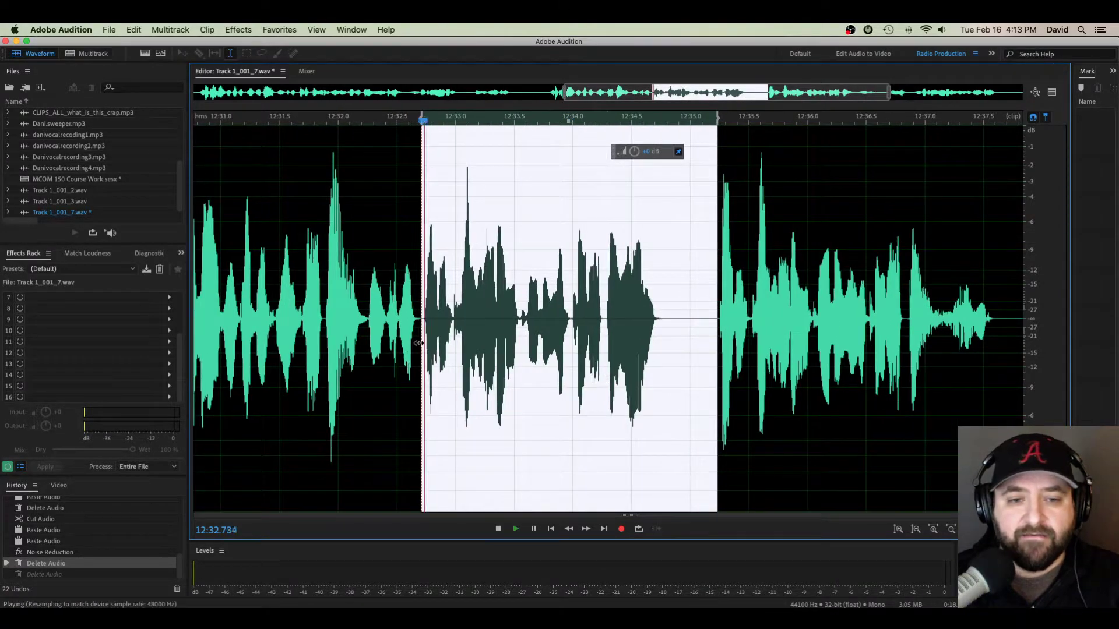
left_click(388, 341)
left_click_drag(454, 325, 751, 348)
scroll(752, 348, "up", 3)
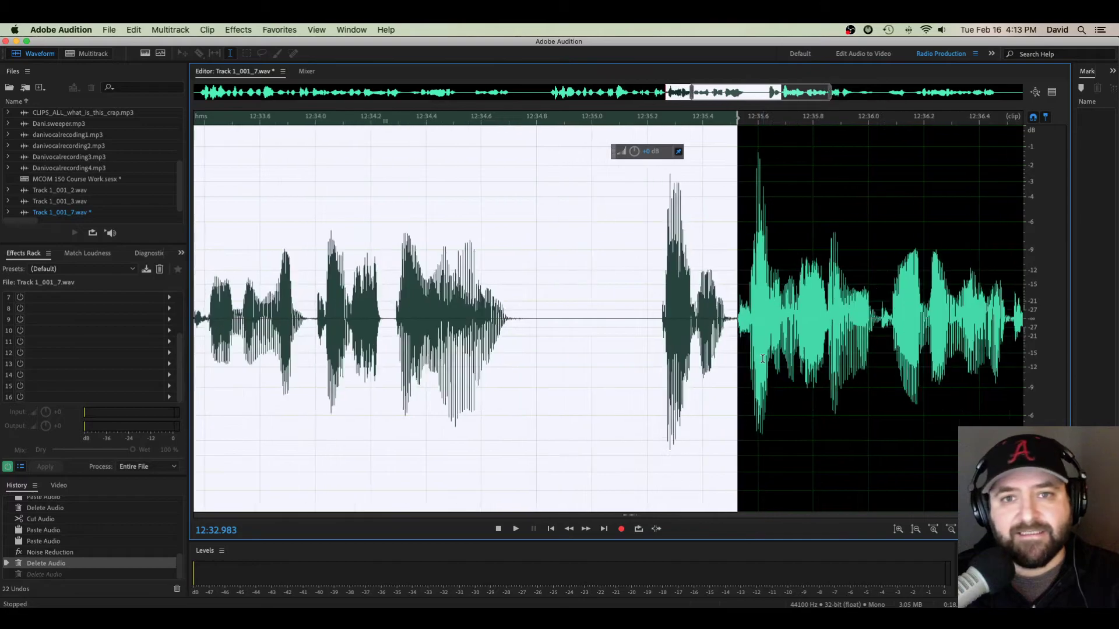
scroll(762, 359, "down", 1)
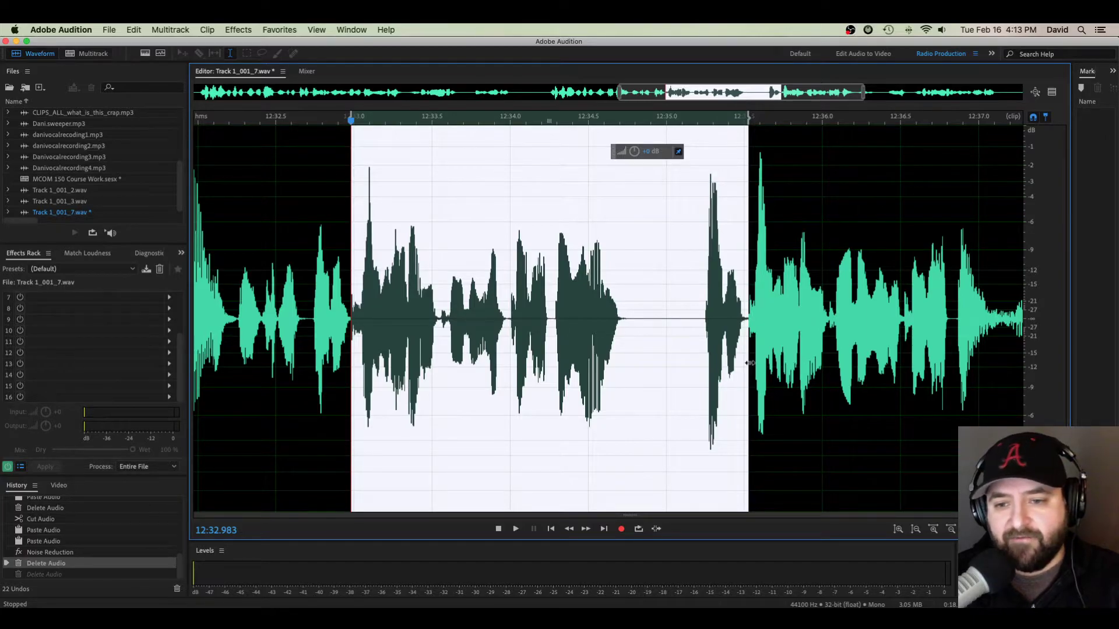
key("Delete")
Play the shortened recording from about 12:31.7 through its final phrase to check both edits
scroll(528, 358, "down", 1)
left_click(429, 341)
key("space")
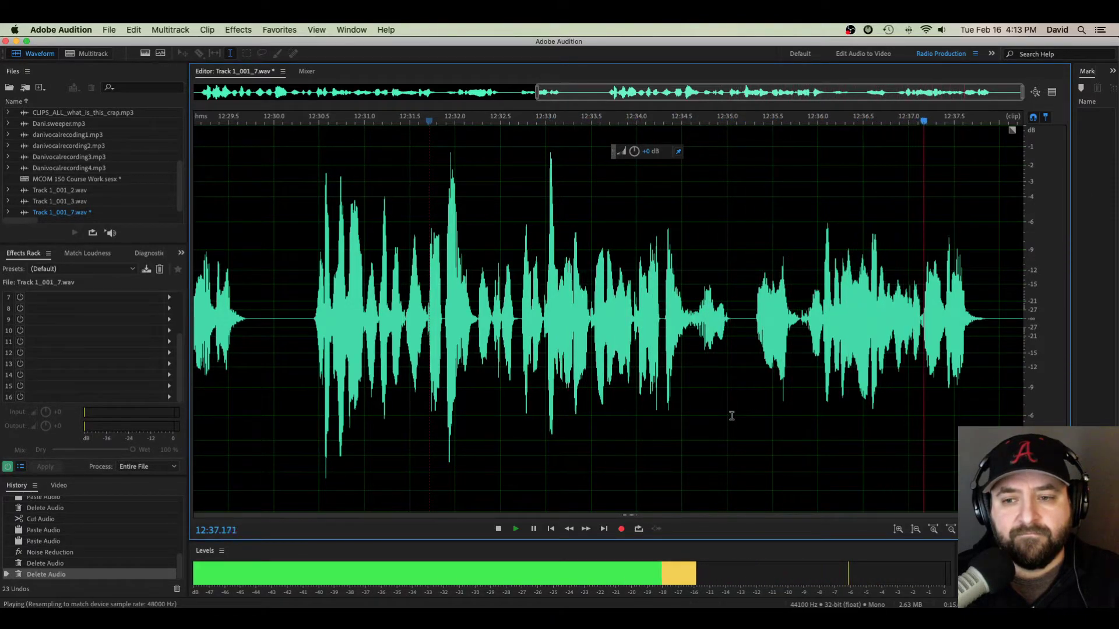
scroll(490, 388, "down", 3)
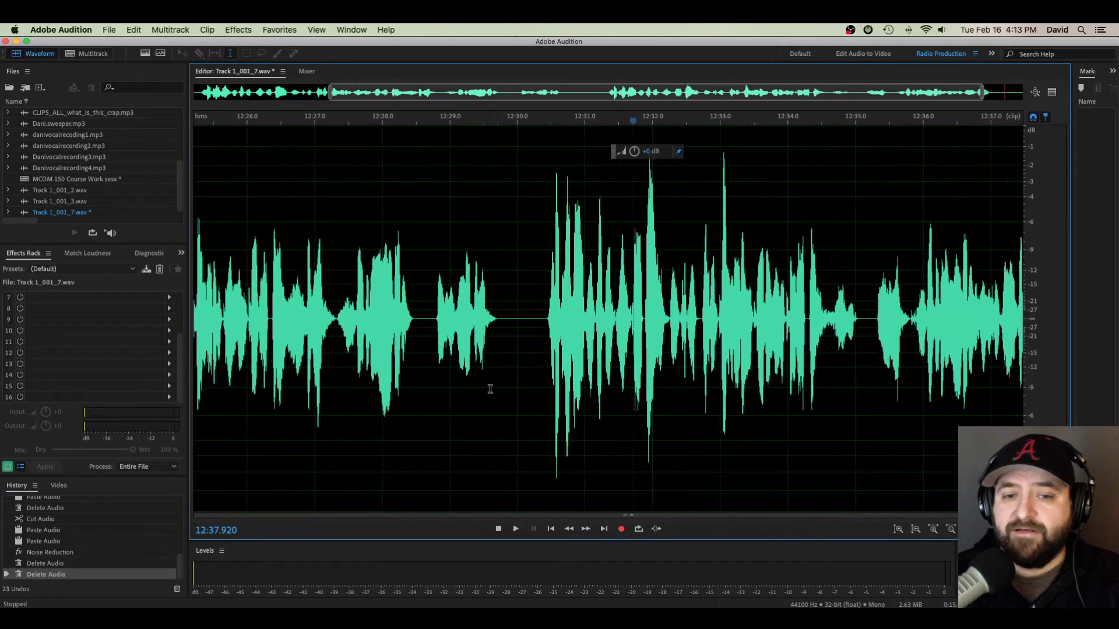
Play the shortened recording from about 12:30.3 across the edits and undo both deletions
left_click(541, 341)
key("space")
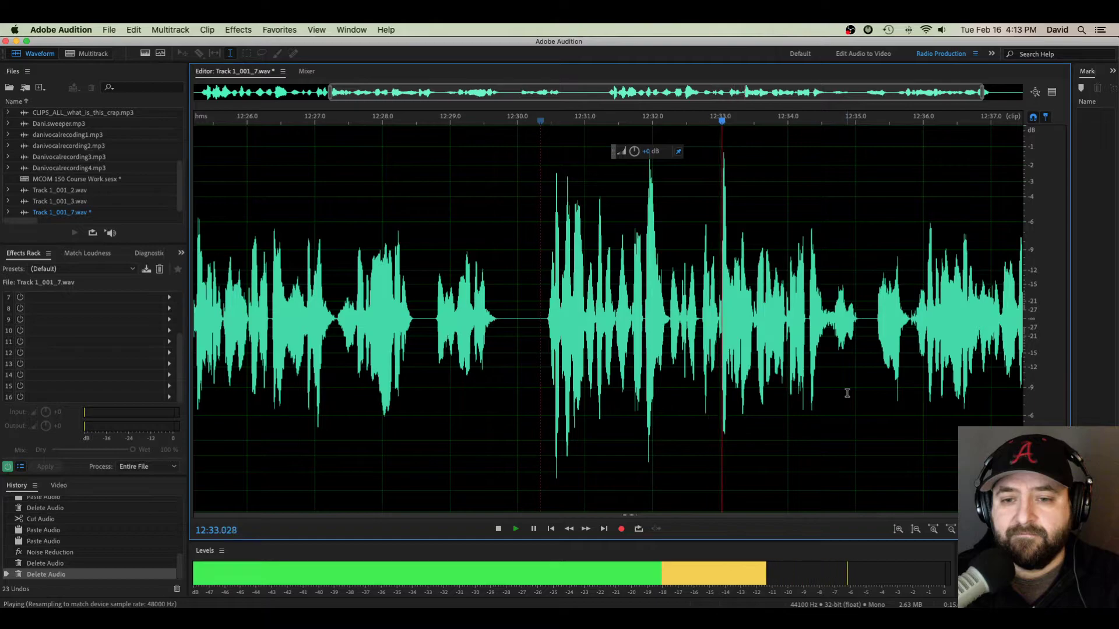
key("ctrl+z")
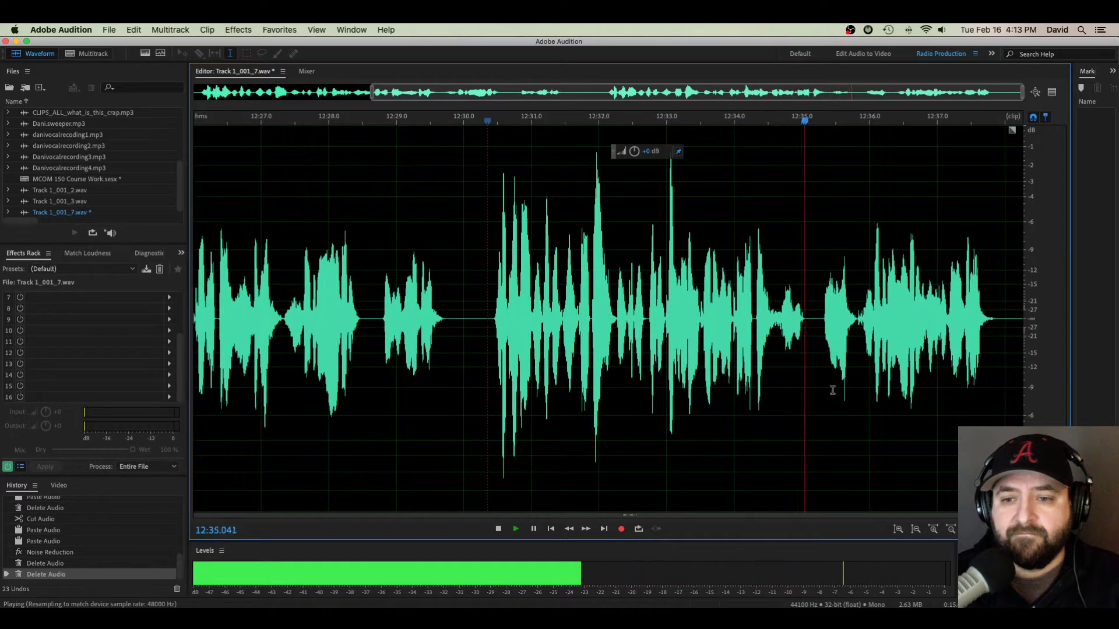
key("ctrl+z")
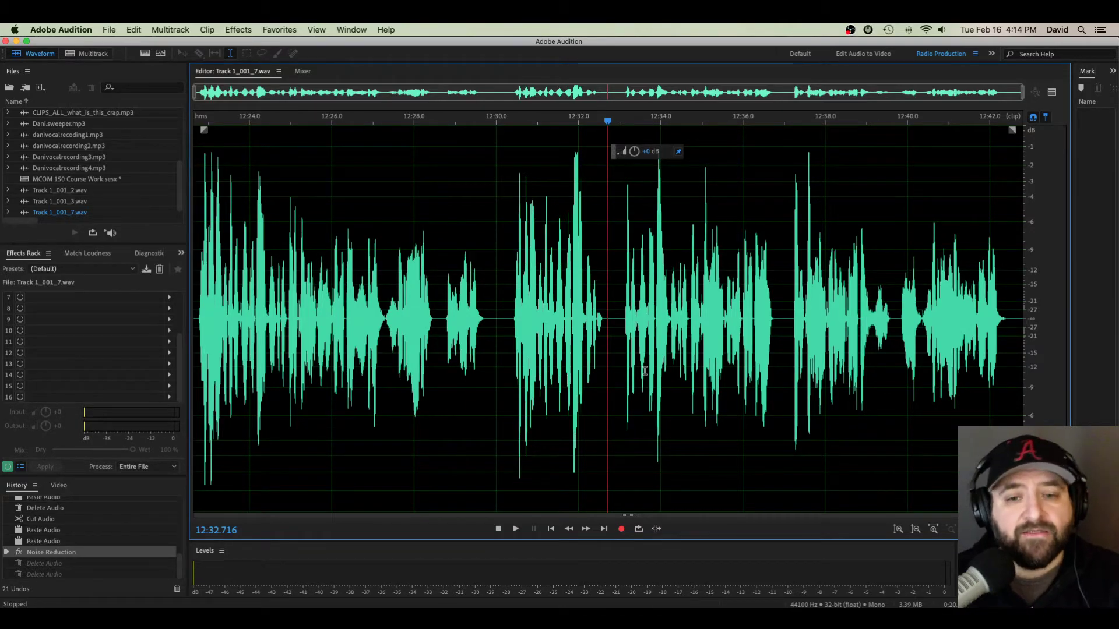
Play the phrase from about 12:31.2 and again from about 12:31.5 to locate a cut point near 12:31.7
scroll(656, 382, "up", 3)
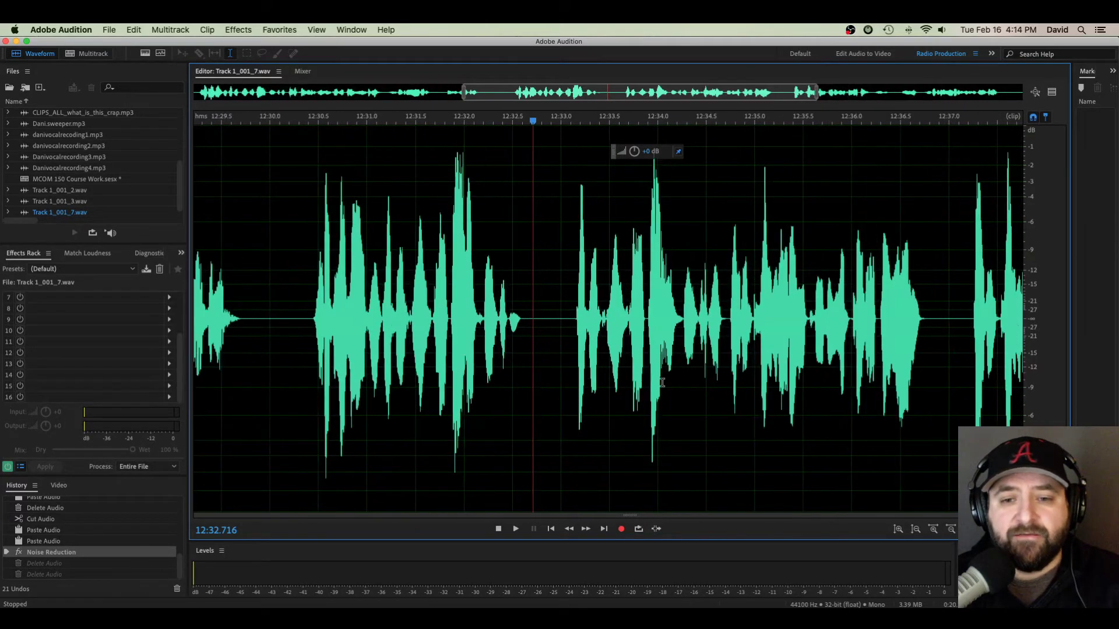
left_click(388, 340)
key("space")
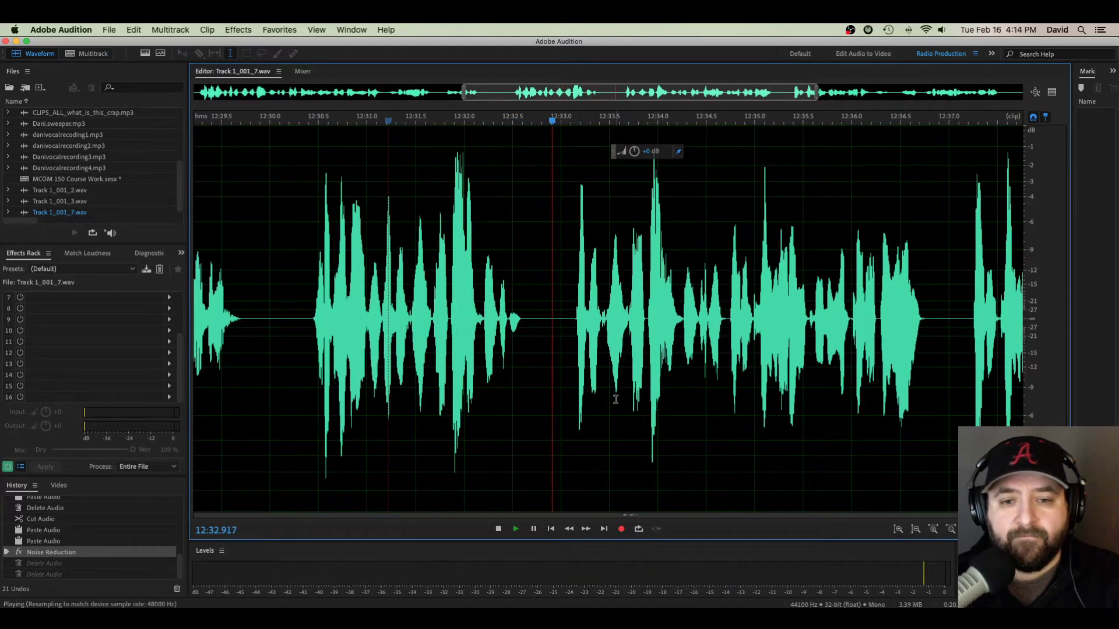
key("space")
left_click(411, 344)
key("space")
key("space")
left_click(432, 324)
scroll(431, 324, "up", 5)
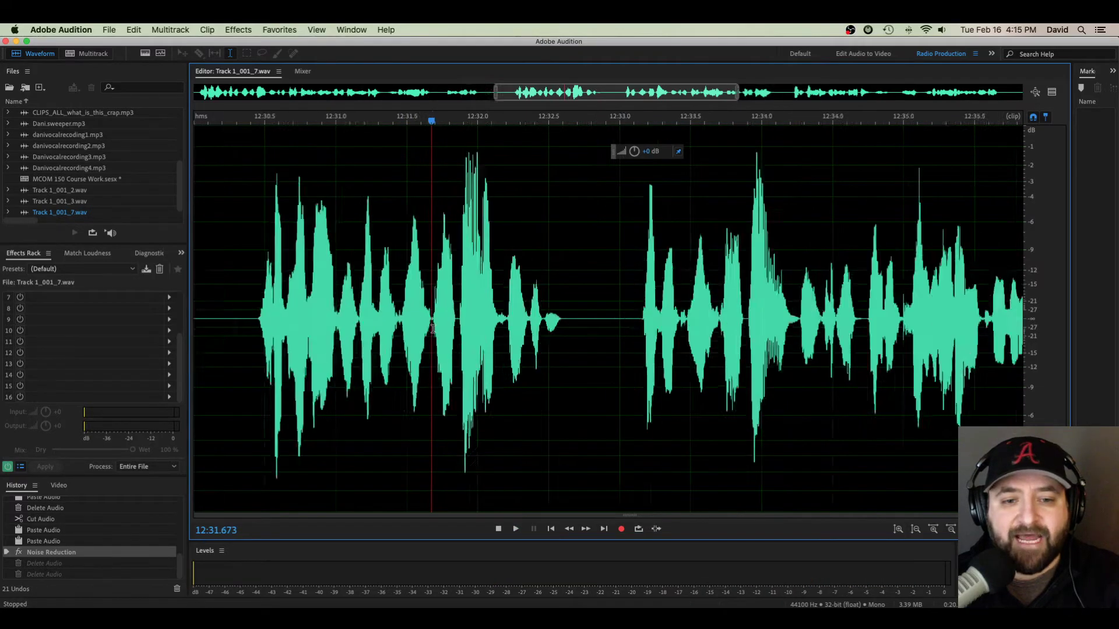
Audition the sound from about 12:31.72 to 12:31.83 and its possible match in the next phrase from about 12:33.5
left_click_drag(468, 328, 562, 336)
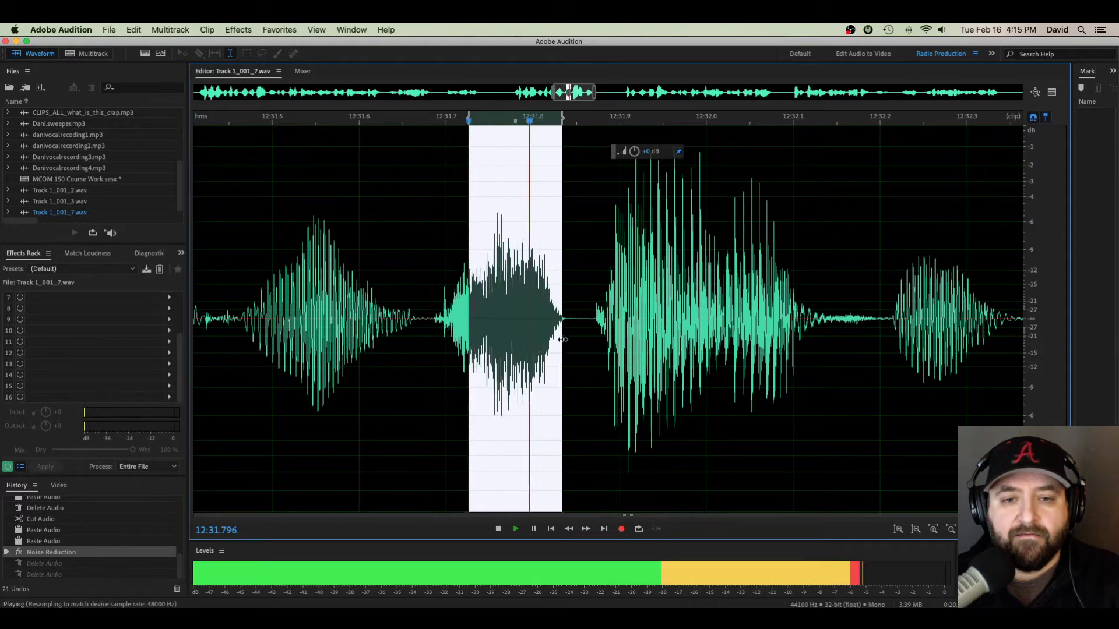
scroll(561, 336, "down", 5)
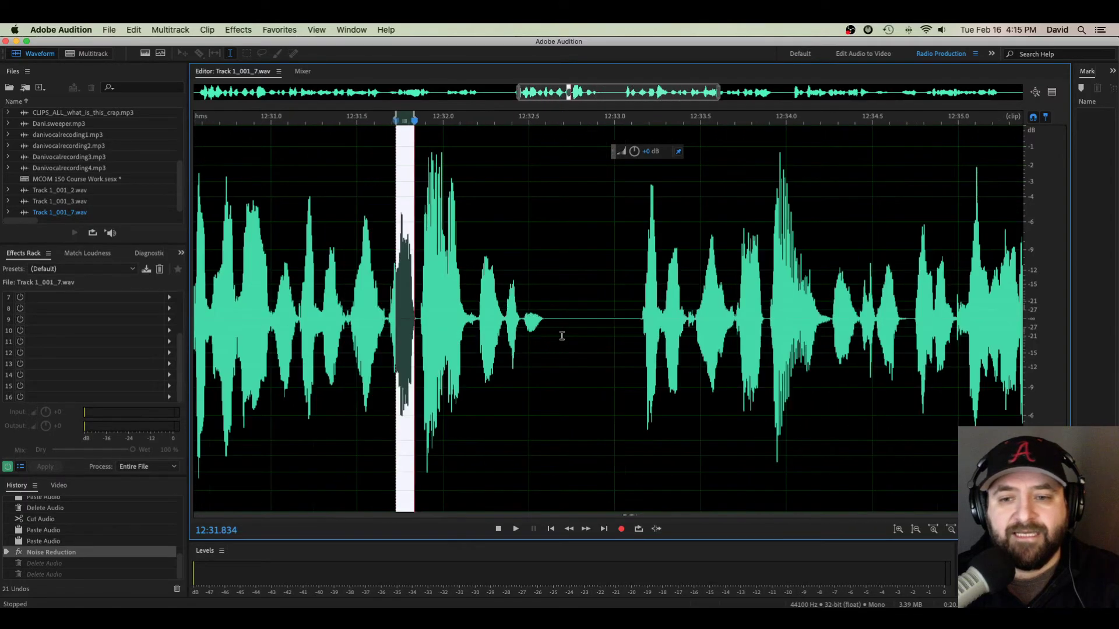
left_click(708, 335)
key("space")
key("space")
Select the passage between the matching sounds, from 12:31.774 to about 12:33.8, audition it and delete it
left_click_drag(739, 339, 407, 335)
key("space")
left_click(749, 330)
key("space")
key("space")
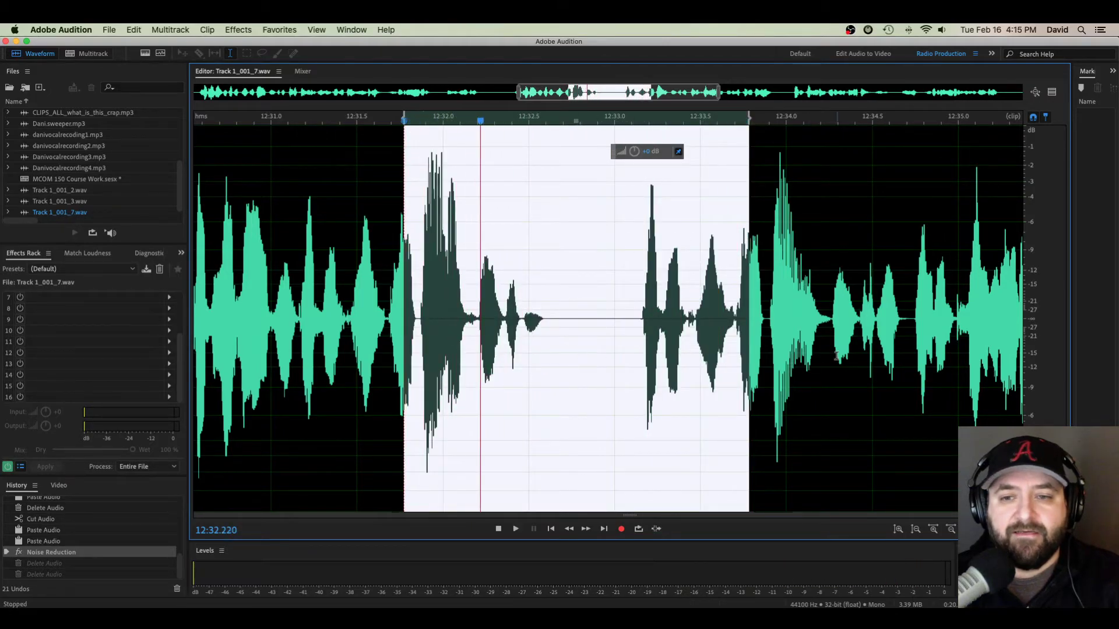
key("Delete")
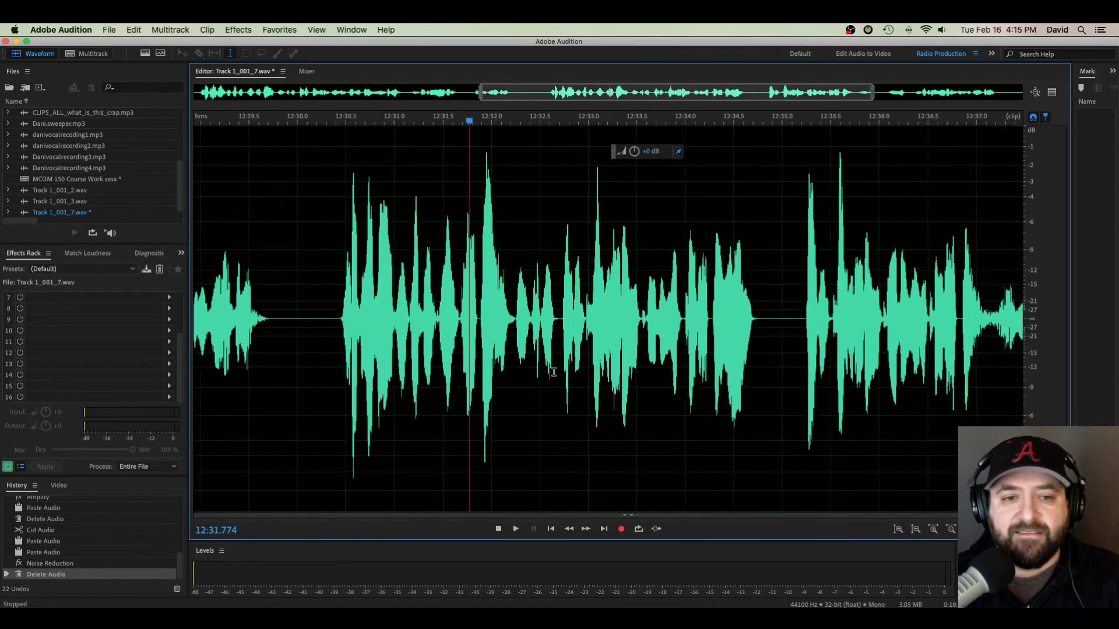
Play across the new cut from about 12:30.4, undo the deletion and clear the selection
left_click(420, 294)
key("space")
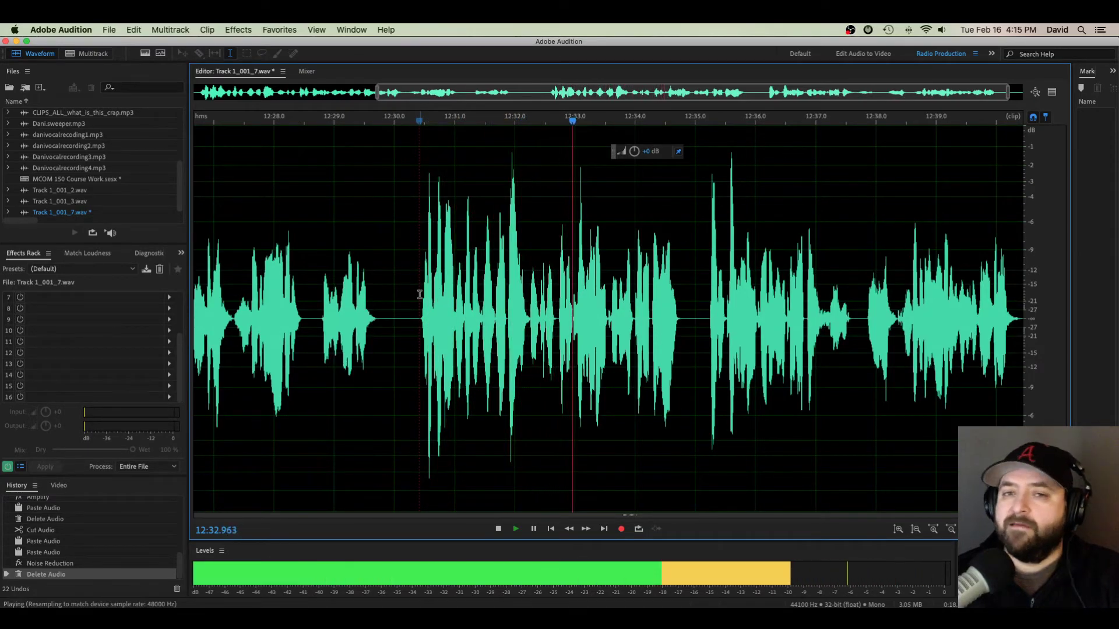
key("space")
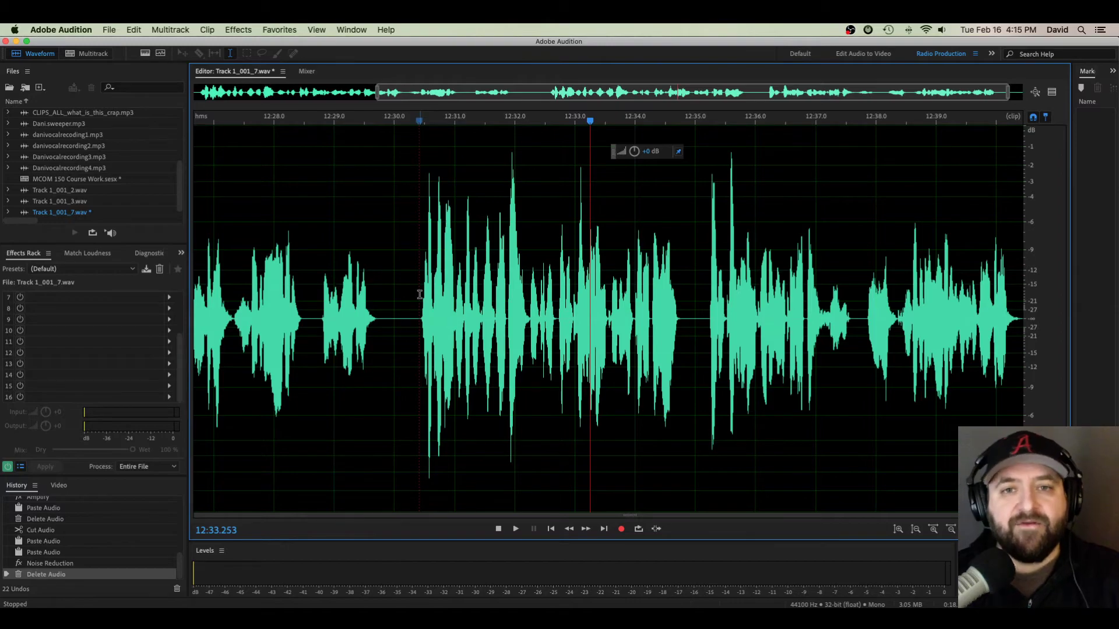
key("super+z")
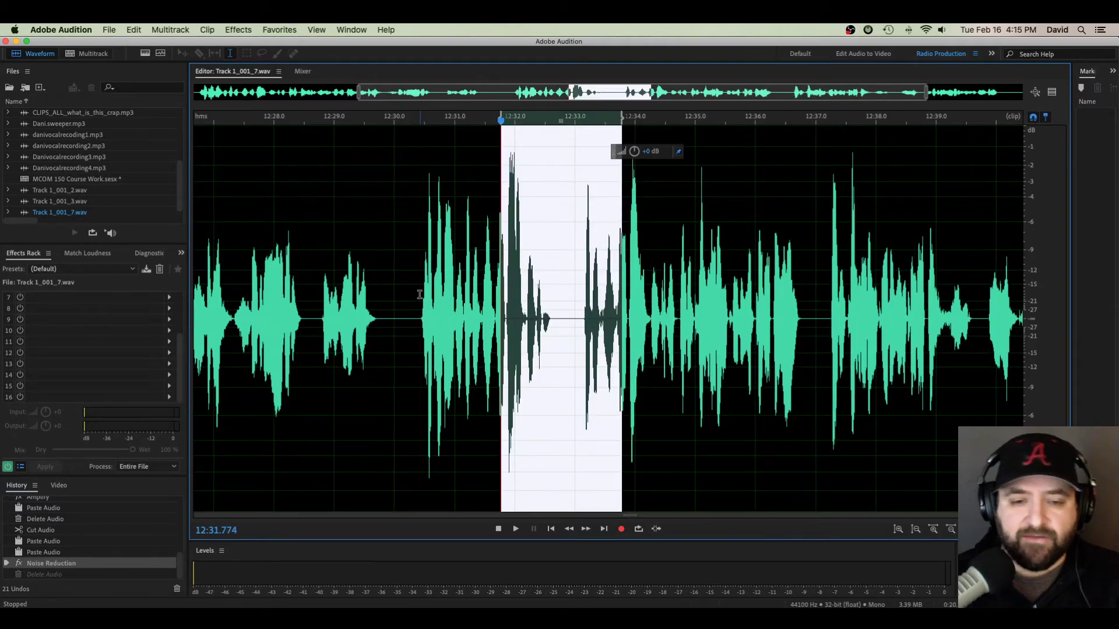
left_click(420, 295)
scroll(473, 320, "down", 5)
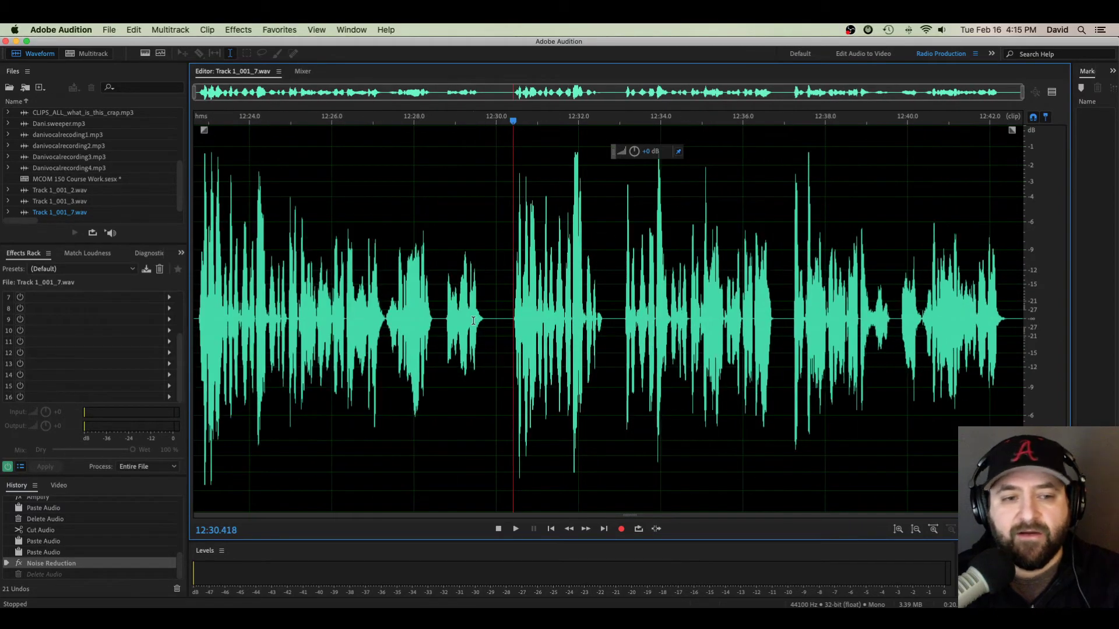